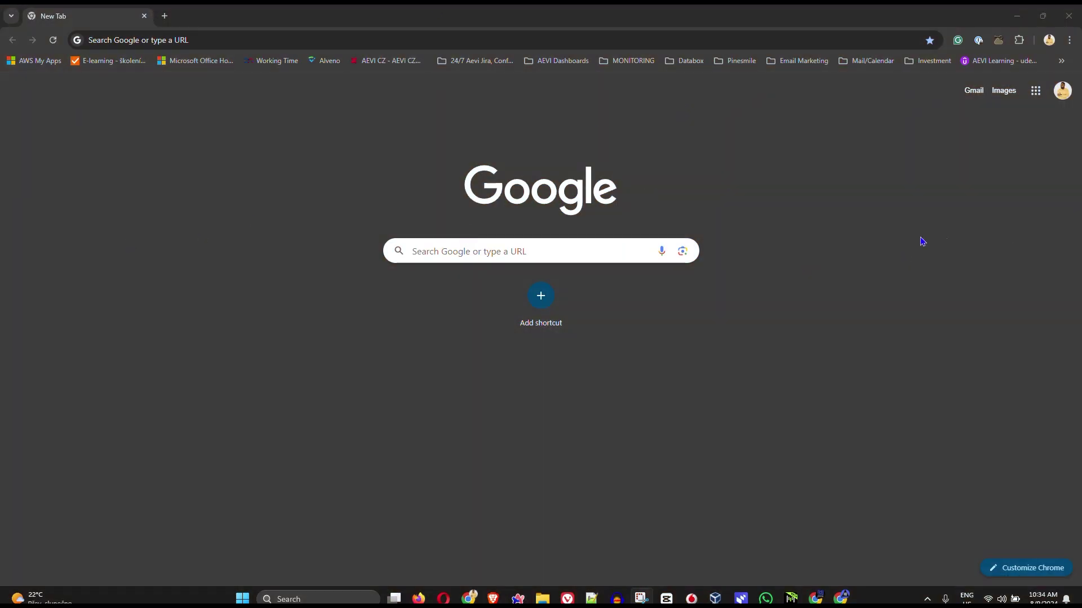
Go to Chrome Settings and show the Autofill and passwords section.
left_click(1069, 43)
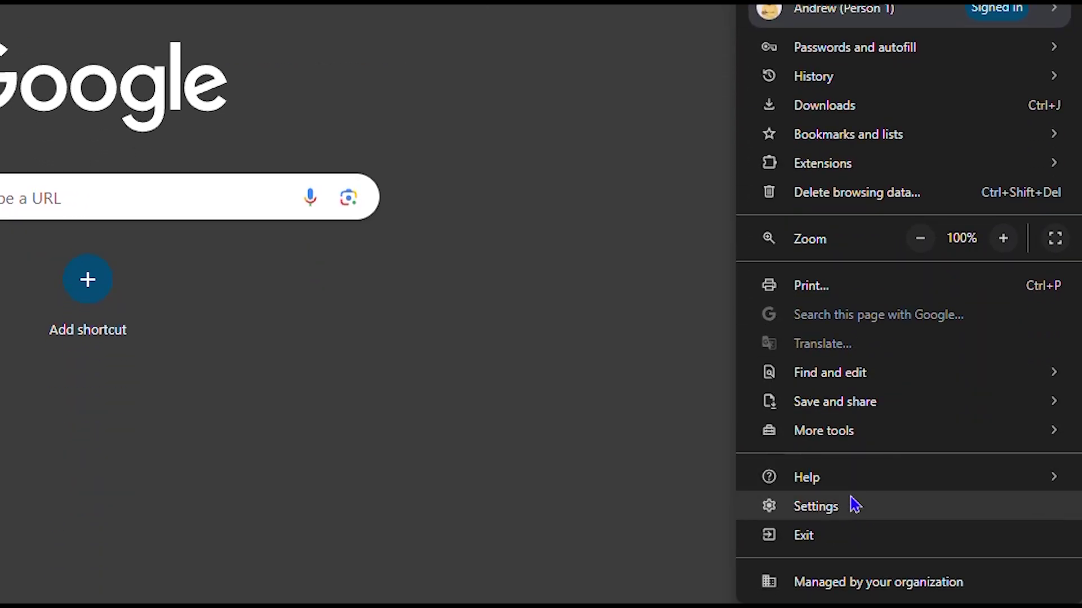
left_click(845, 515)
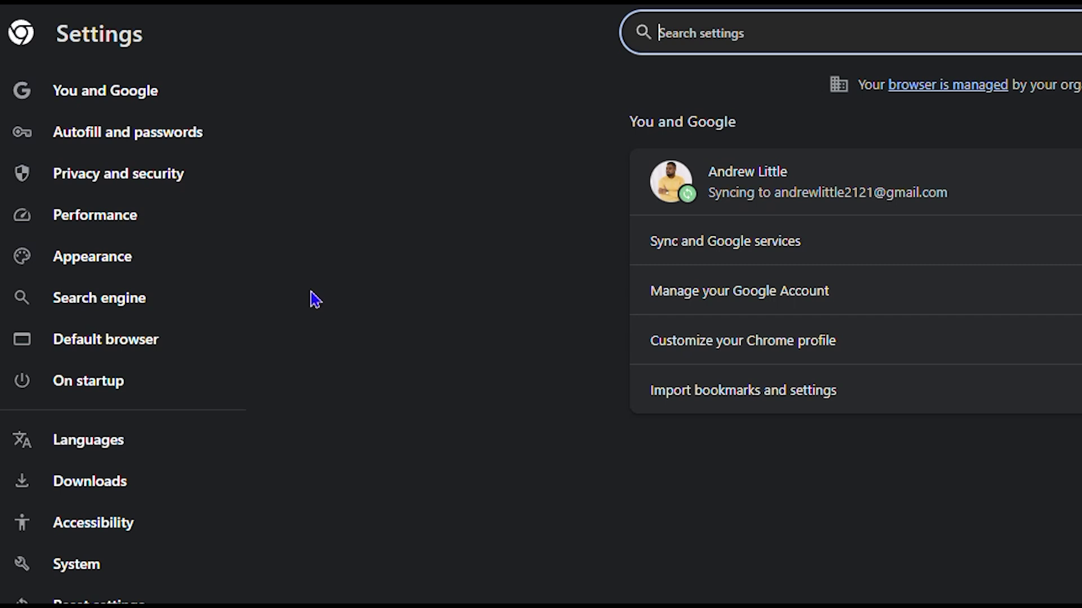
left_click(135, 131)
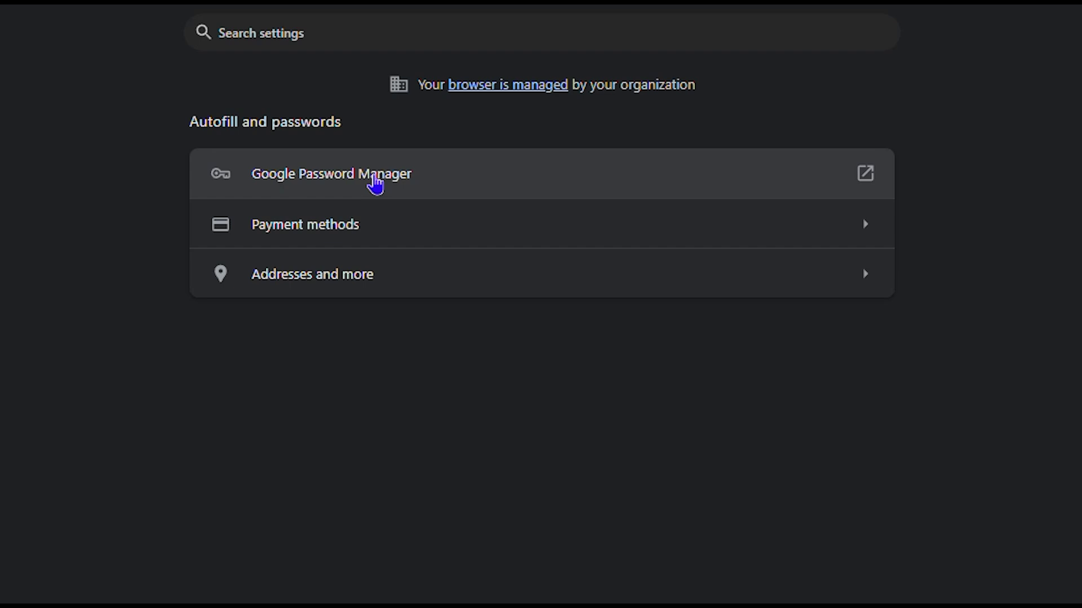
Open Google Password Manager and search the saved passwords for google.com.
left_click(439, 186)
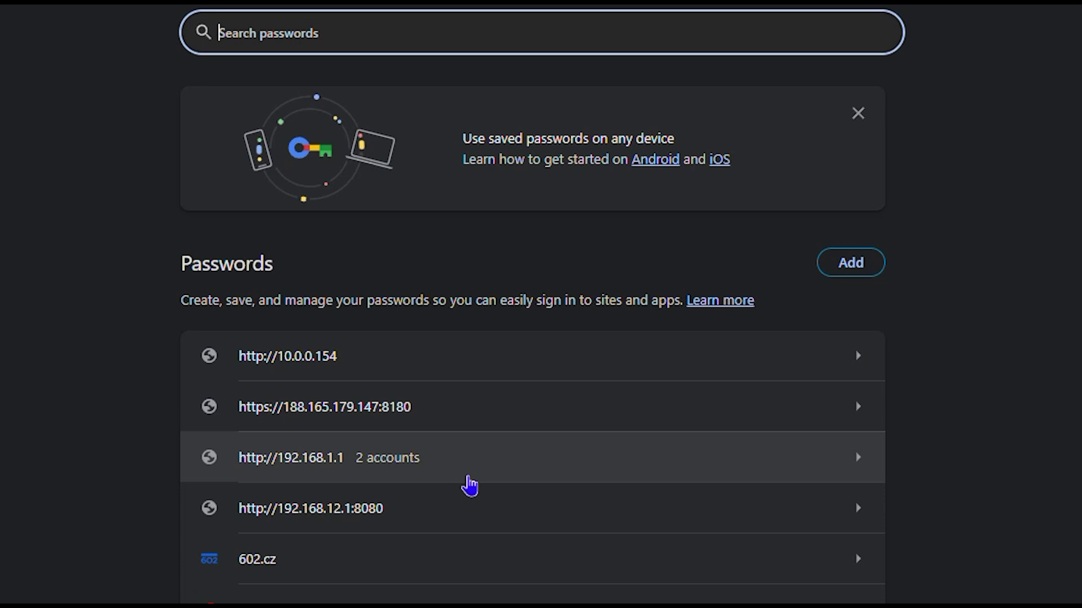
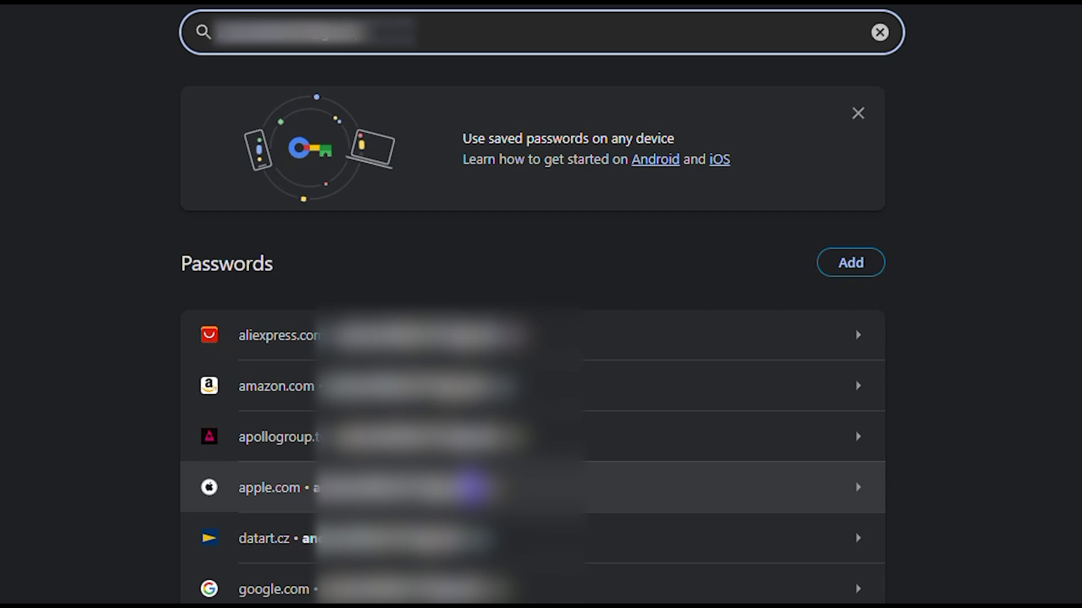
key("Tab")
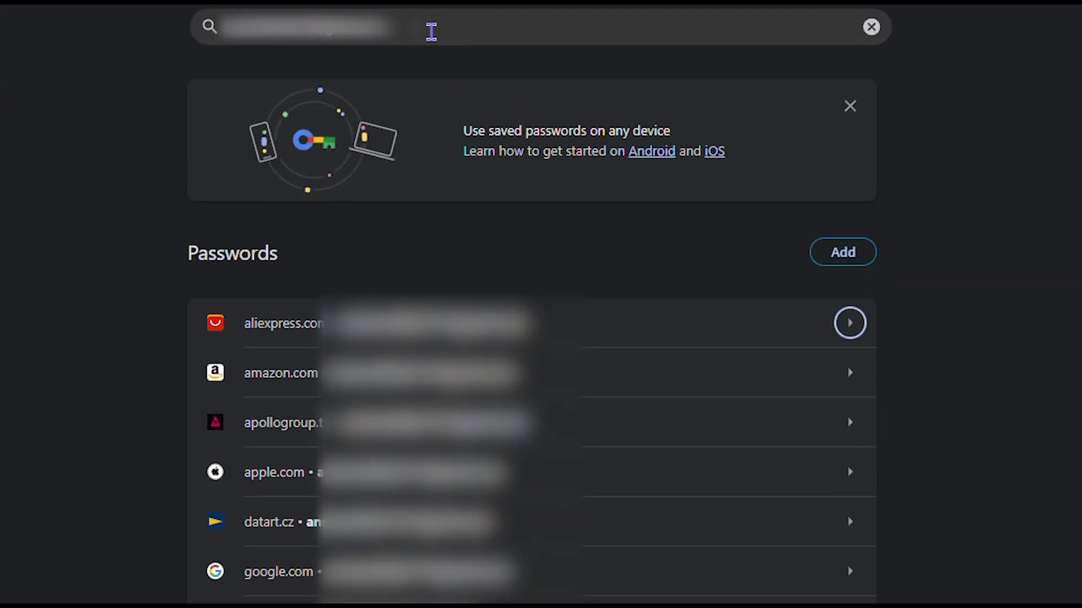
triple_click(431, 31)
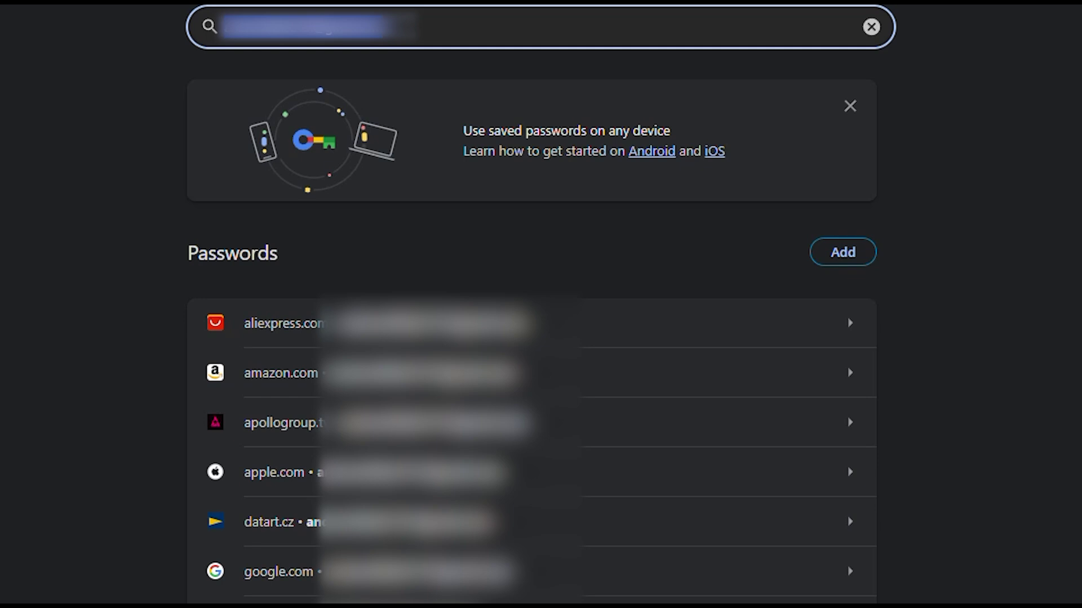
type("google")
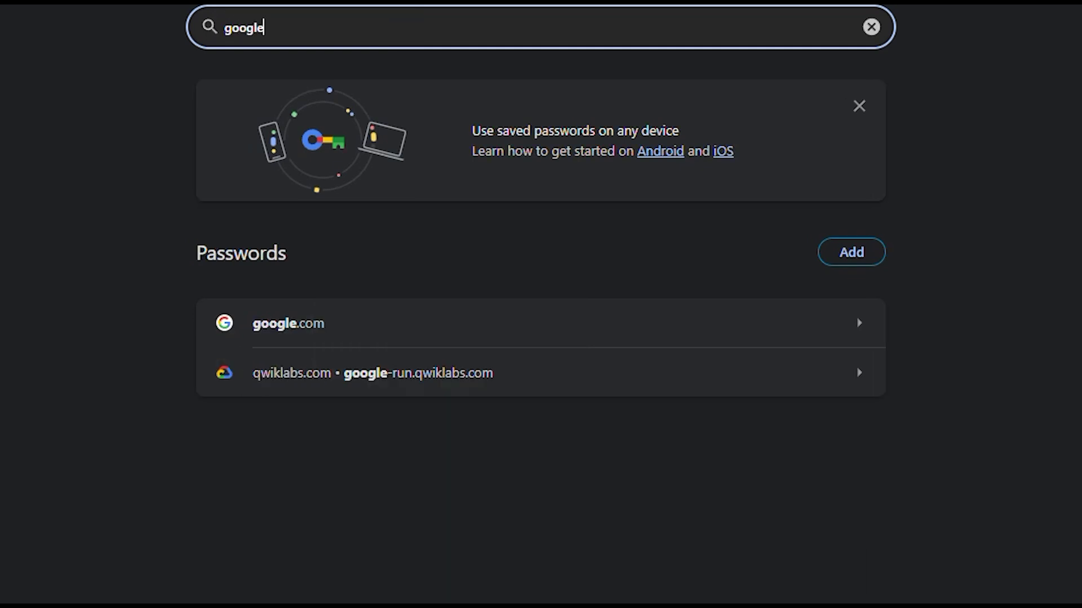
type(".com")
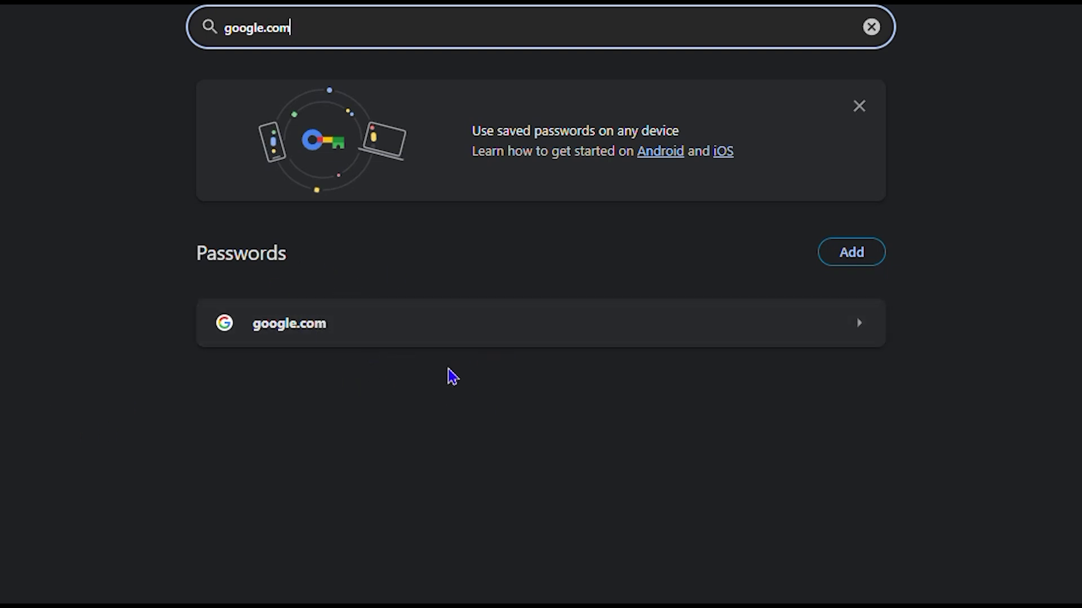
Open the google.com entry, unlocking it with the Windows account password.
left_click(619, 325)
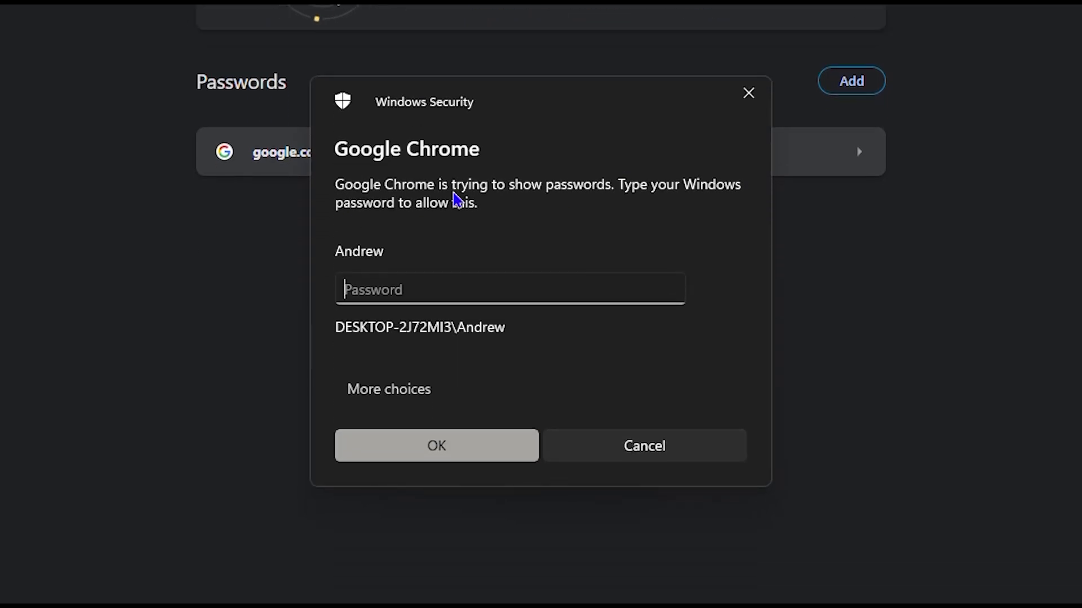
type("••••••••")
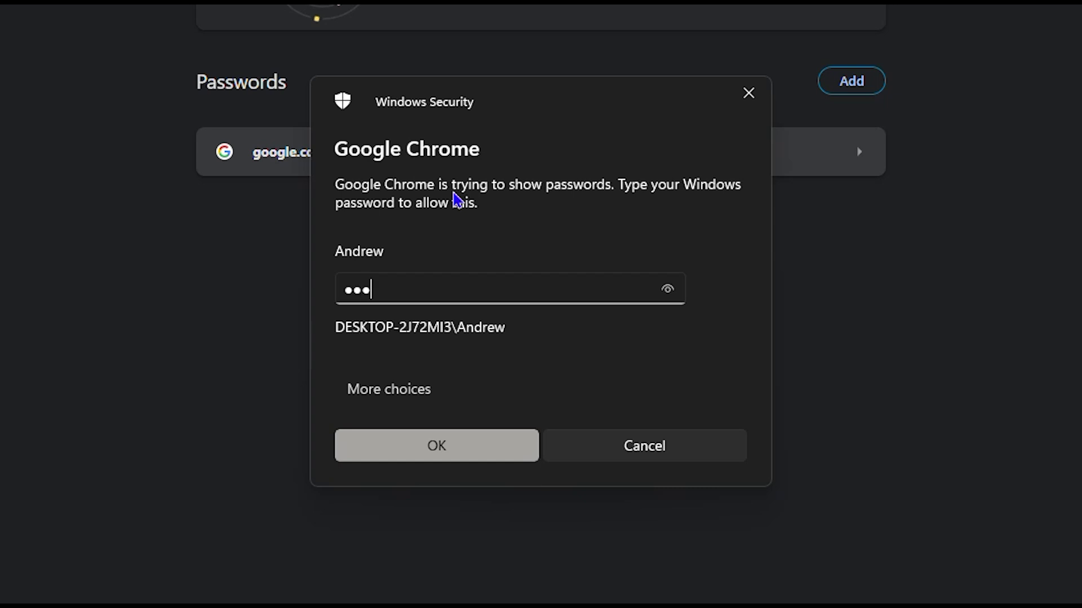
type("••••")
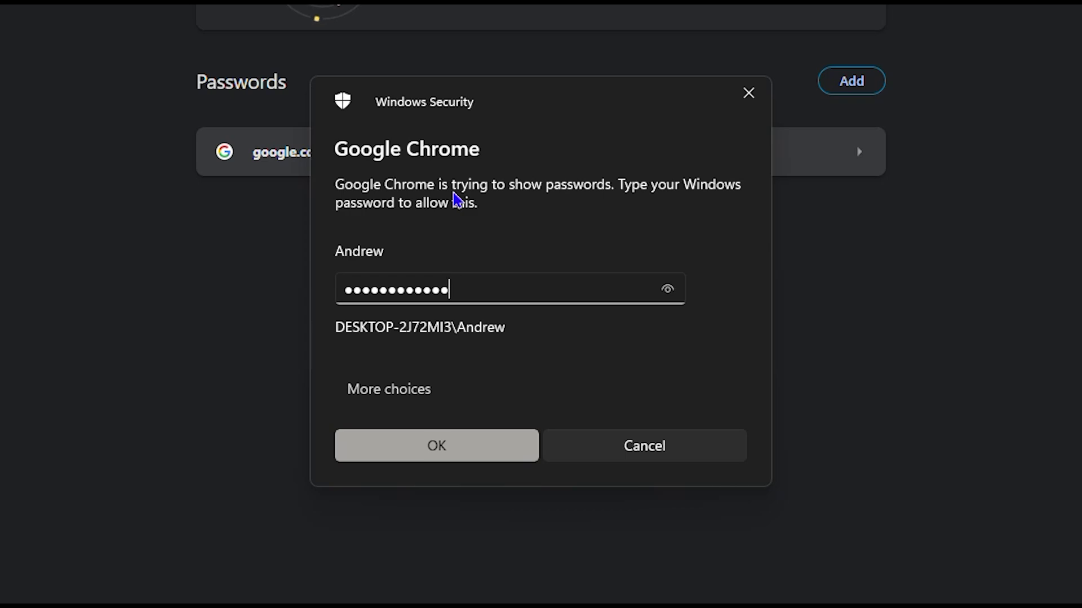
key("Return")
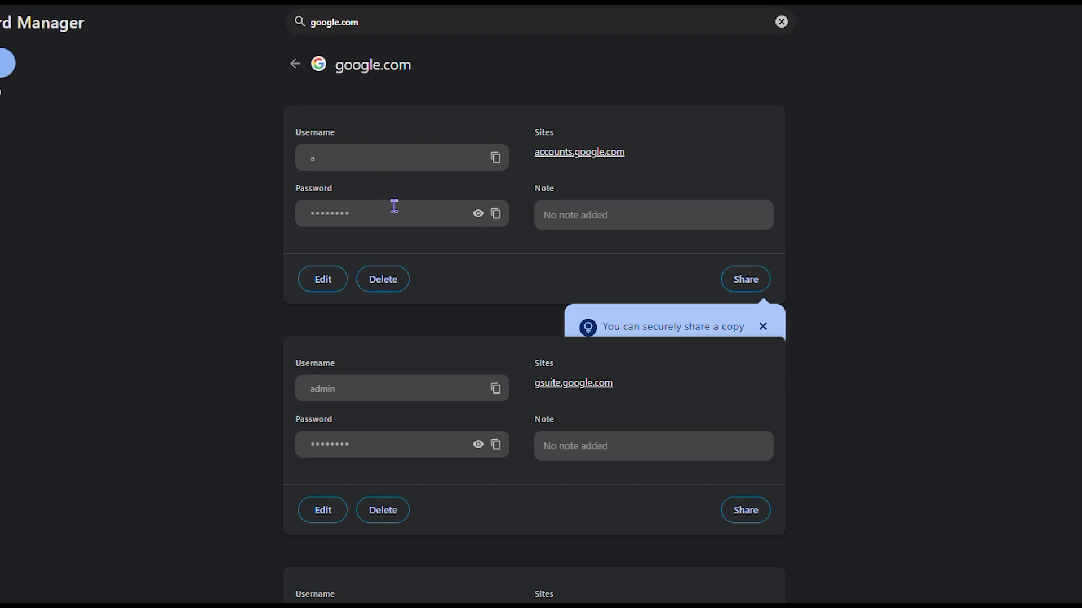
Scroll through the google.com entry's saved account cards down to the last one.
scroll(460, 219, "down", 4)
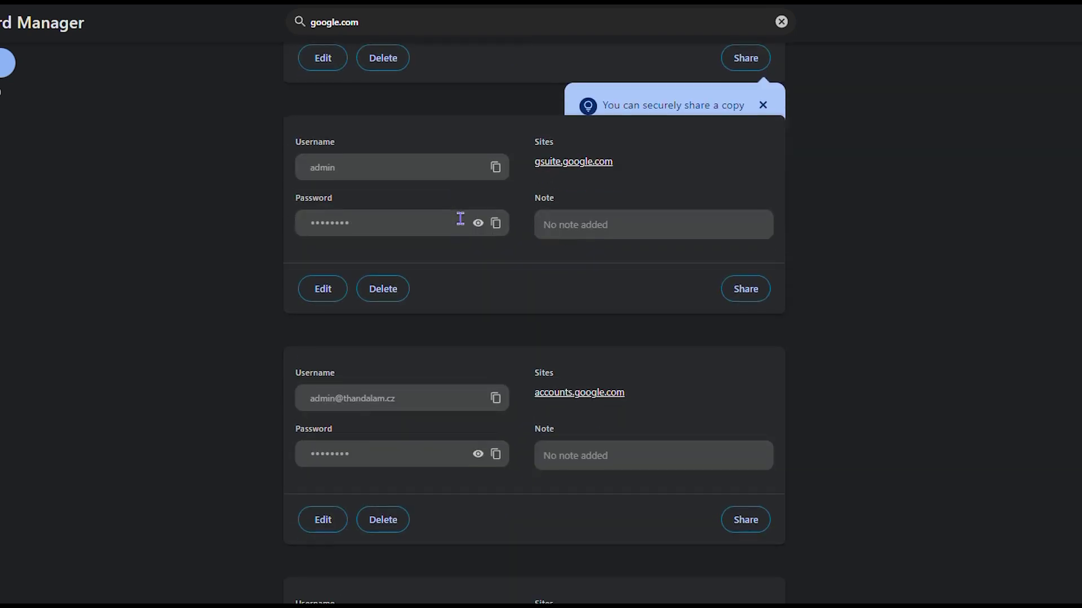
scroll(459, 218, "down", 2)
scroll(464, 226, "up", 1)
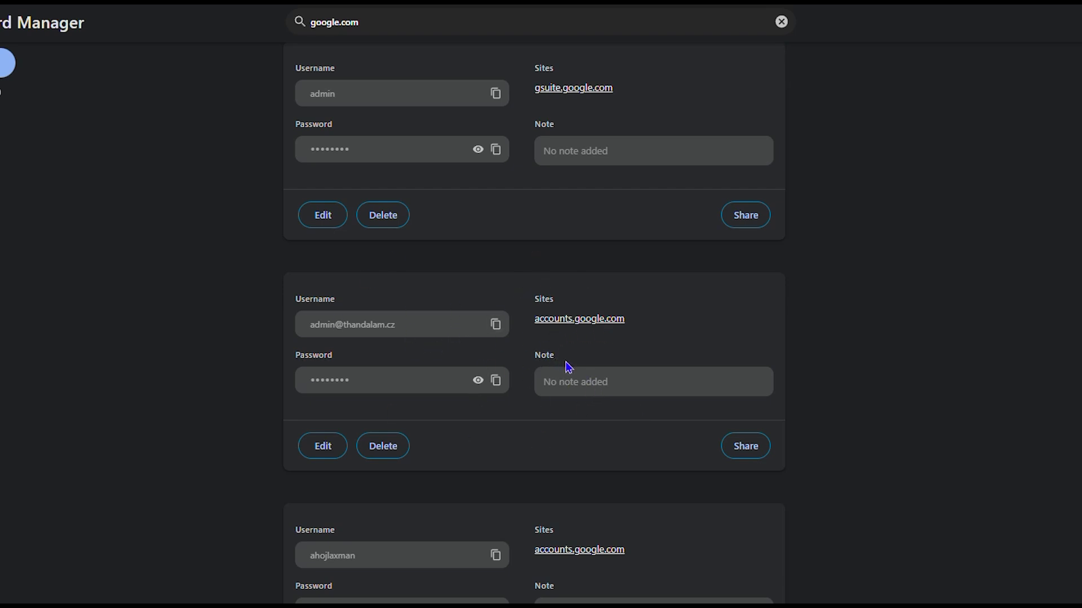
scroll(568, 366, "down", 3)
scroll(569, 371, "down", 2)
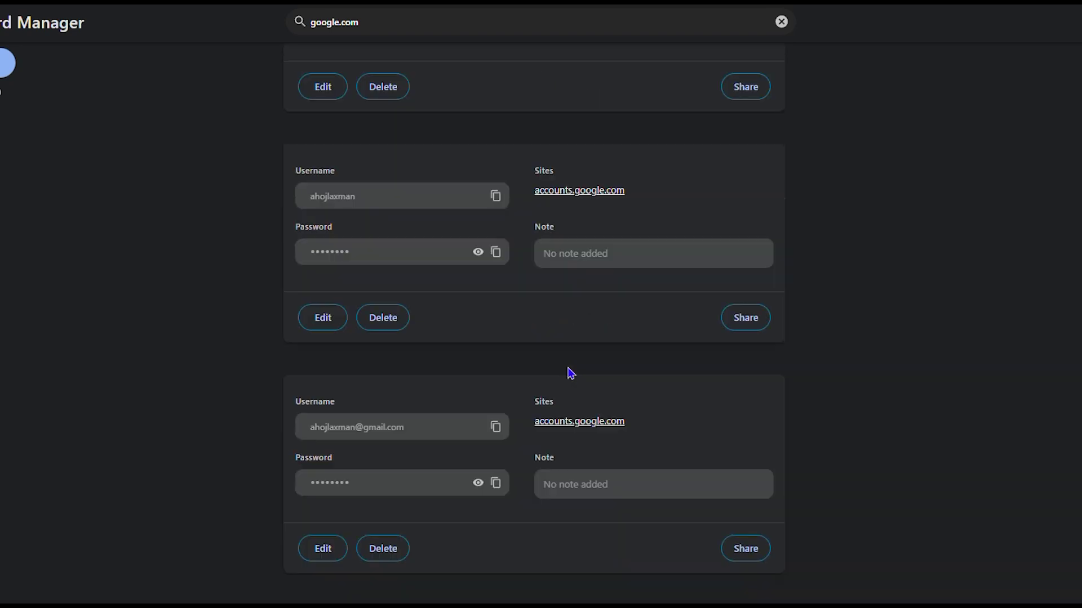
scroll(572, 410, "down", 10)
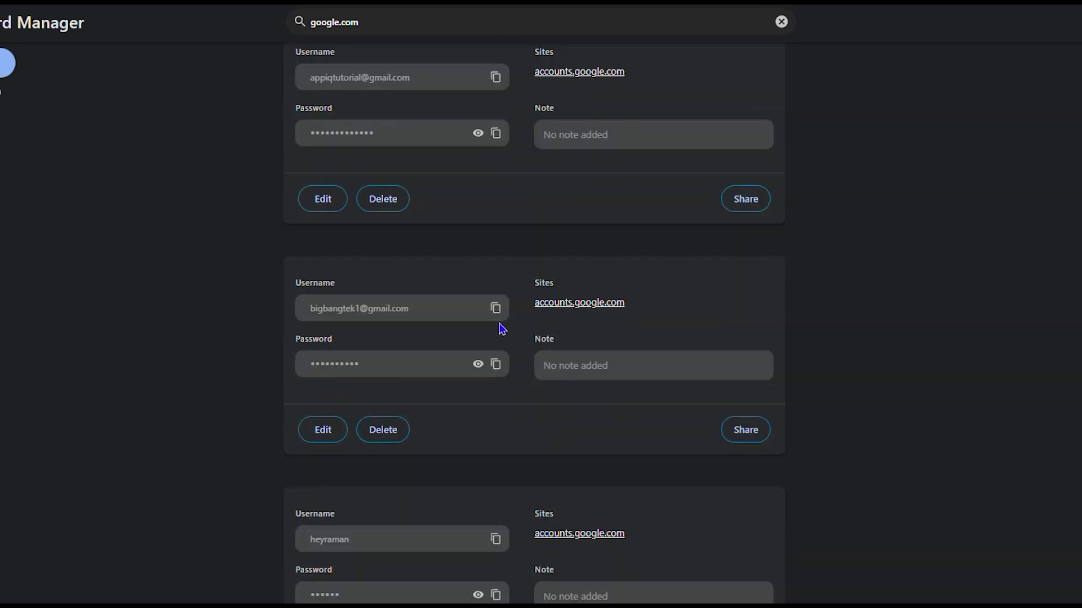
scroll(474, 335, "down", 6)
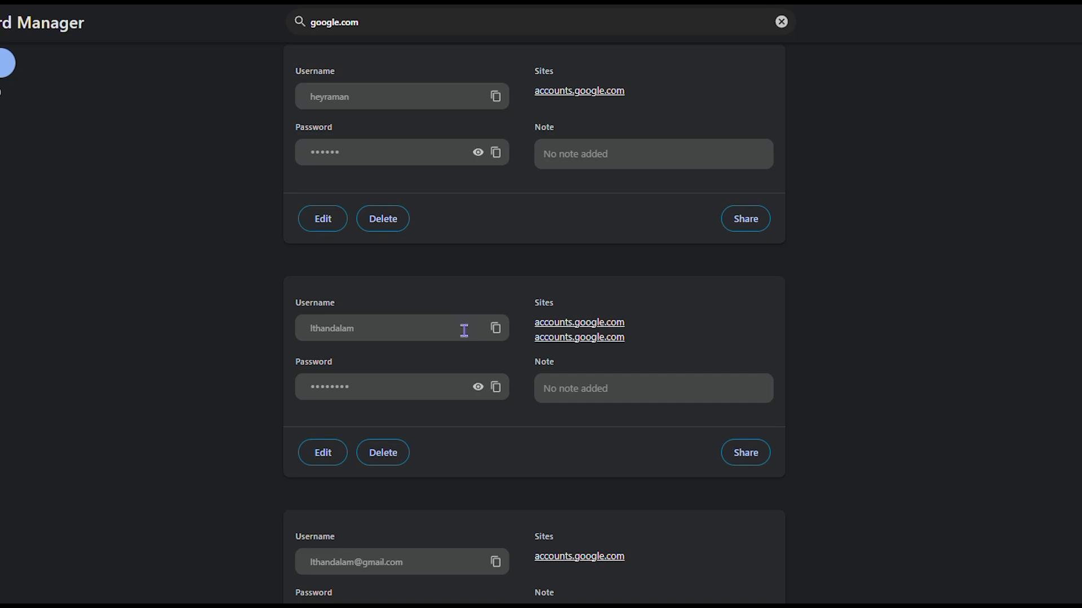
scroll(606, 416, "down", 5)
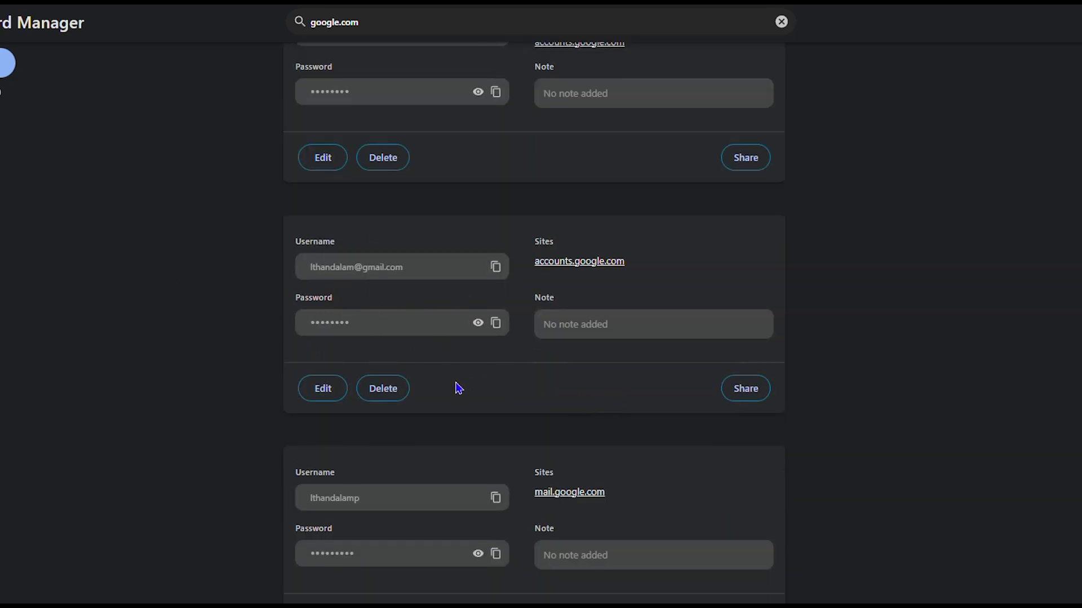
scroll(457, 388, "down", 5)
scroll(434, 372, "down", 5)
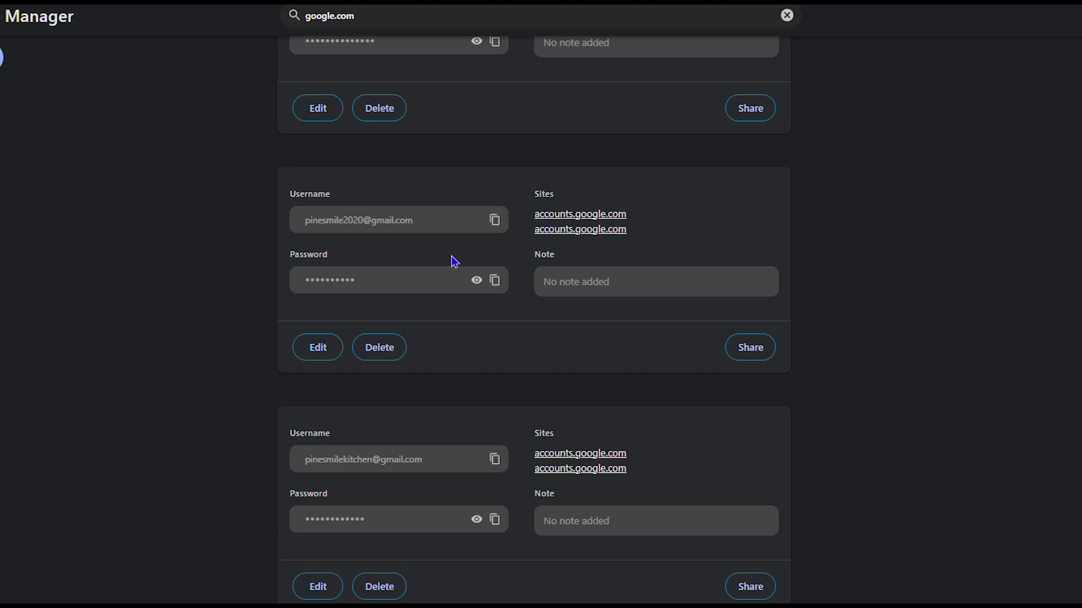
scroll(454, 262, "down", 3)
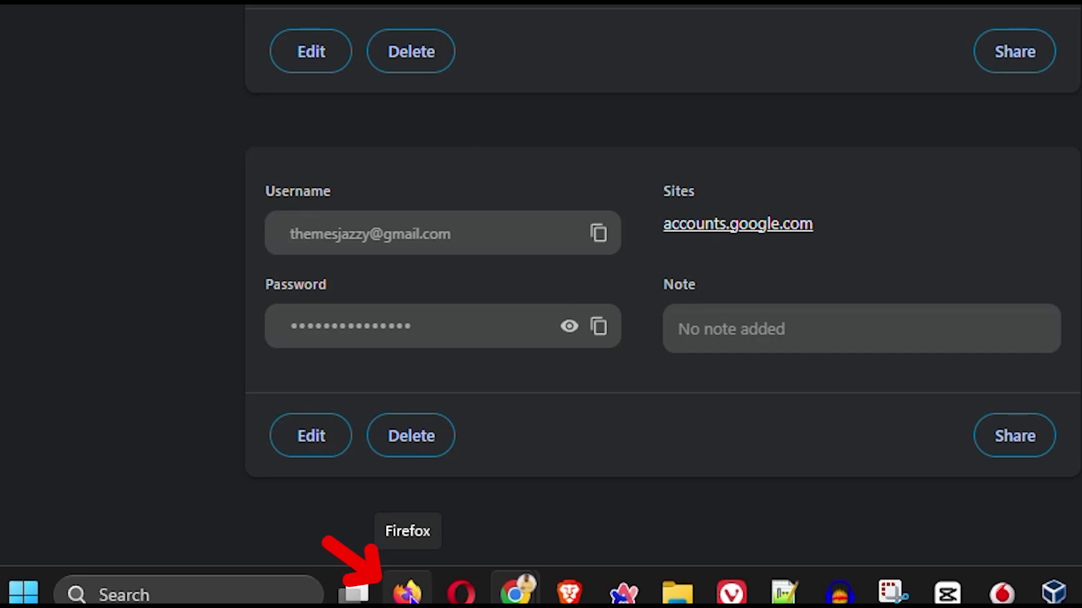
Switch to Firefox and open Settings > Privacy & Security, scrolled to the Passwords options.
left_click(410, 597)
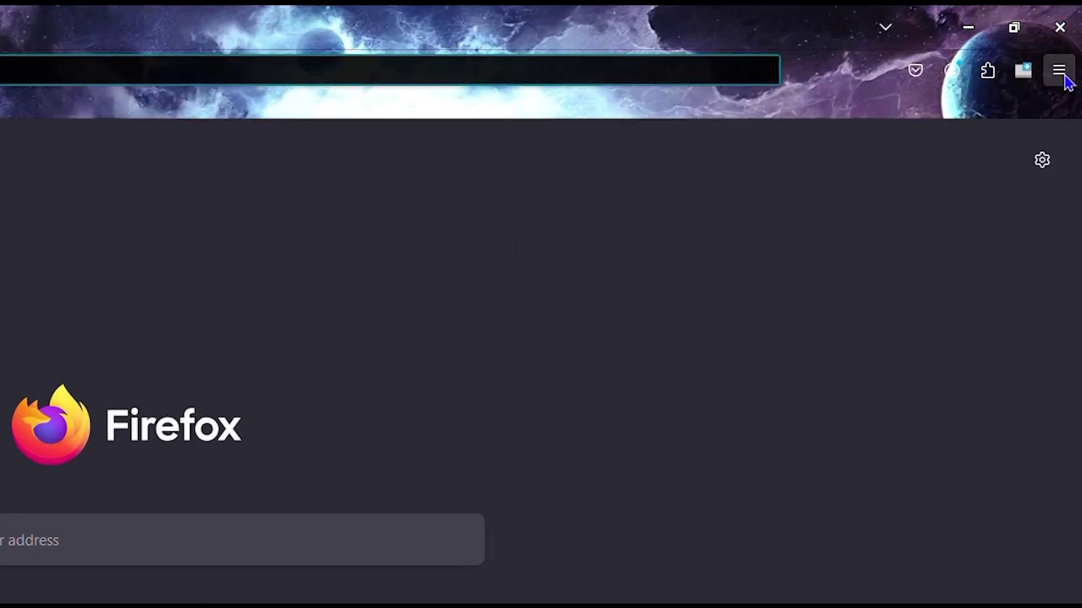
left_click(1063, 75)
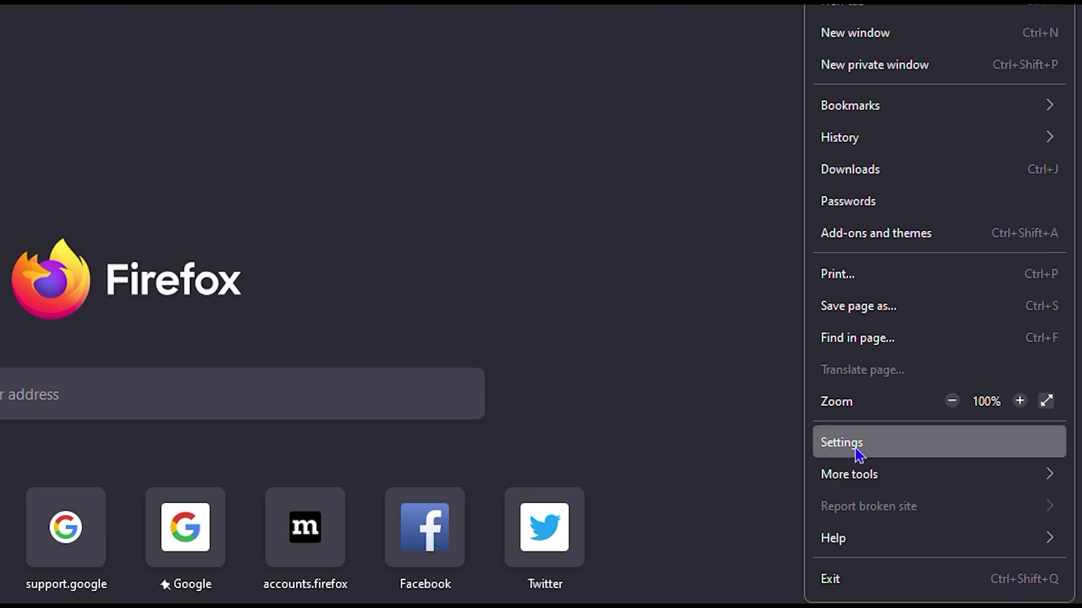
left_click(857, 453)
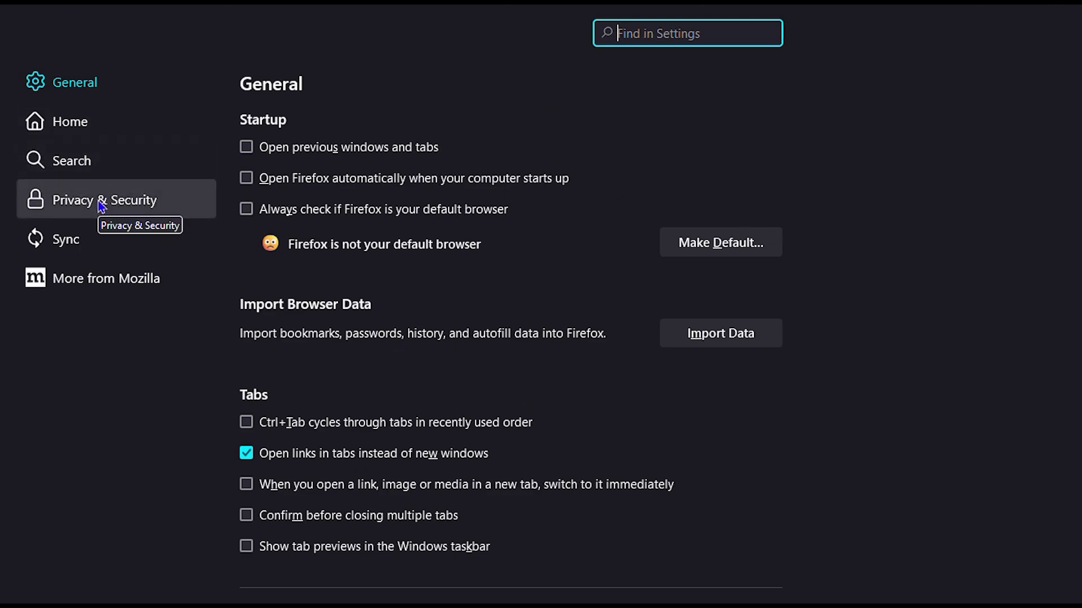
left_click(99, 202)
scroll(510, 218, "down", 5)
scroll(510, 218, "down", 3)
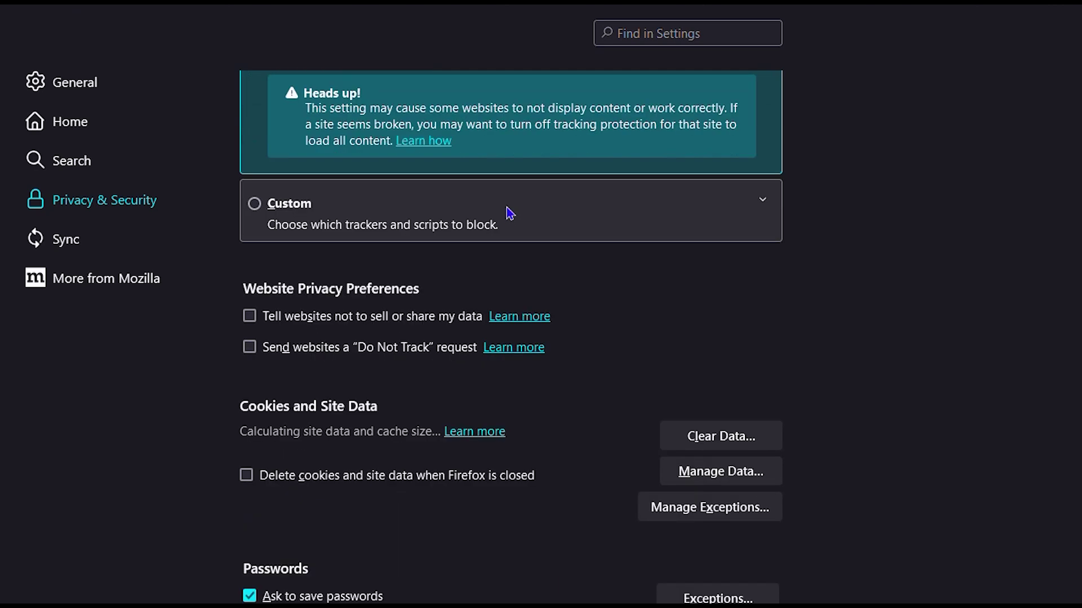
scroll(510, 213, "down", 6)
scroll(510, 213, "up", 8)
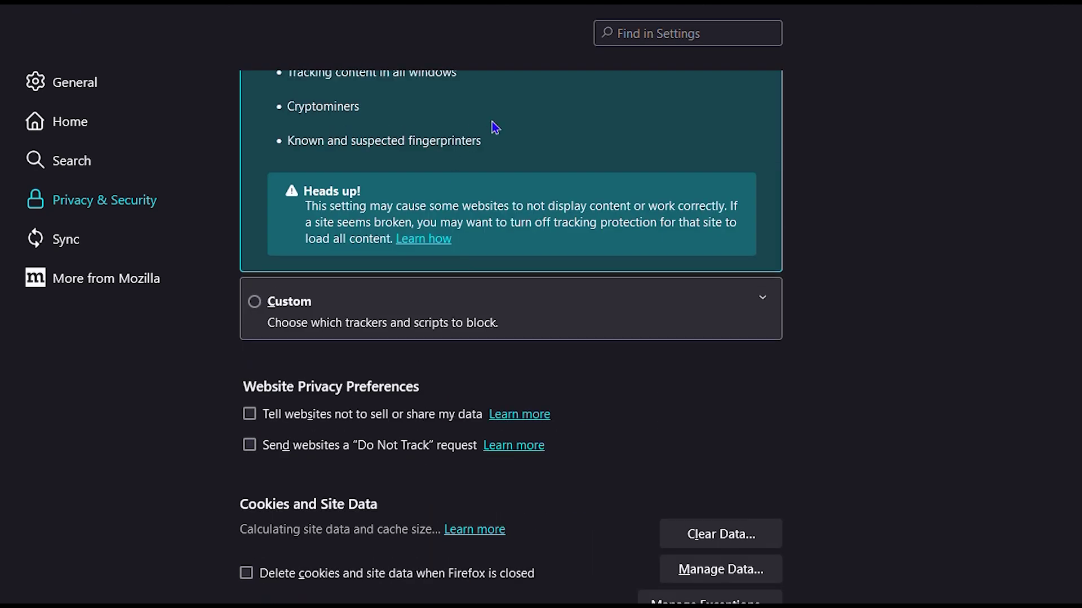
scroll(515, 214, "down", 6)
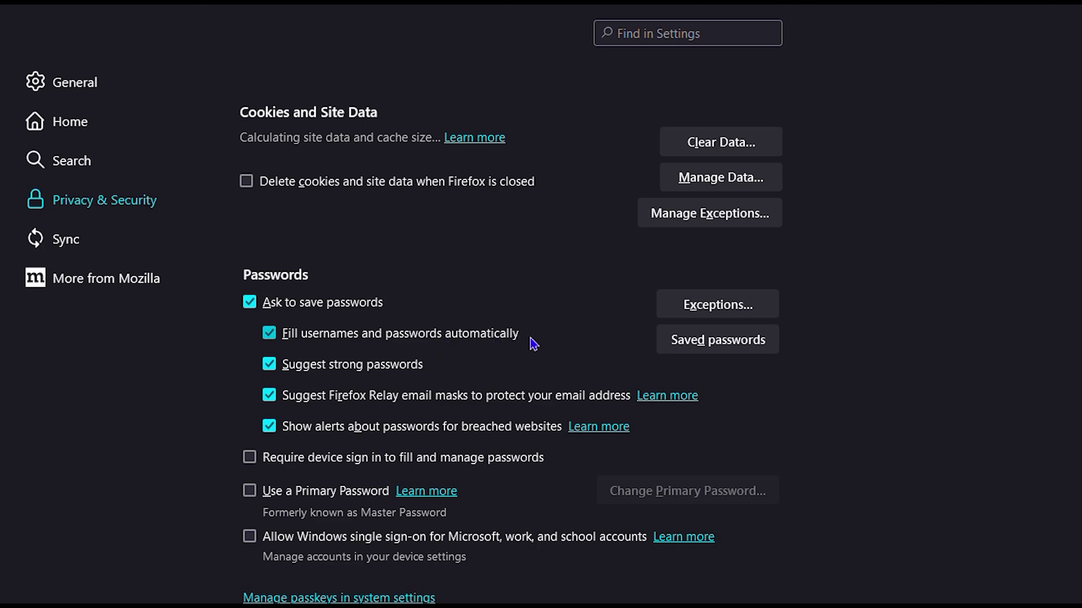
View Firefox's saved logins, check the second and third accounts.google.com entries, then close Firefox.
left_click(704, 333)
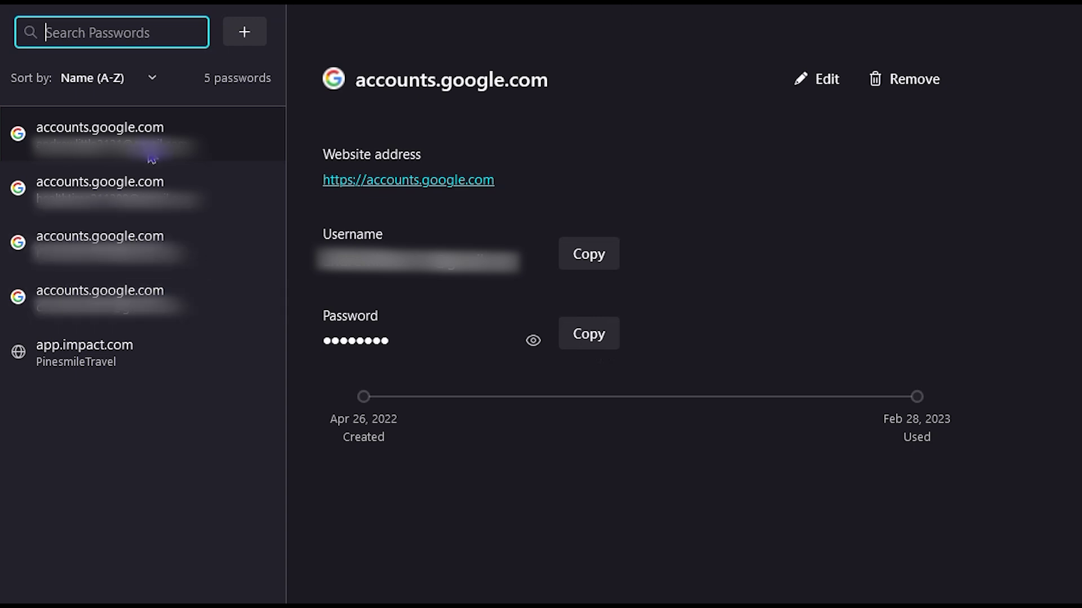
left_click(147, 195)
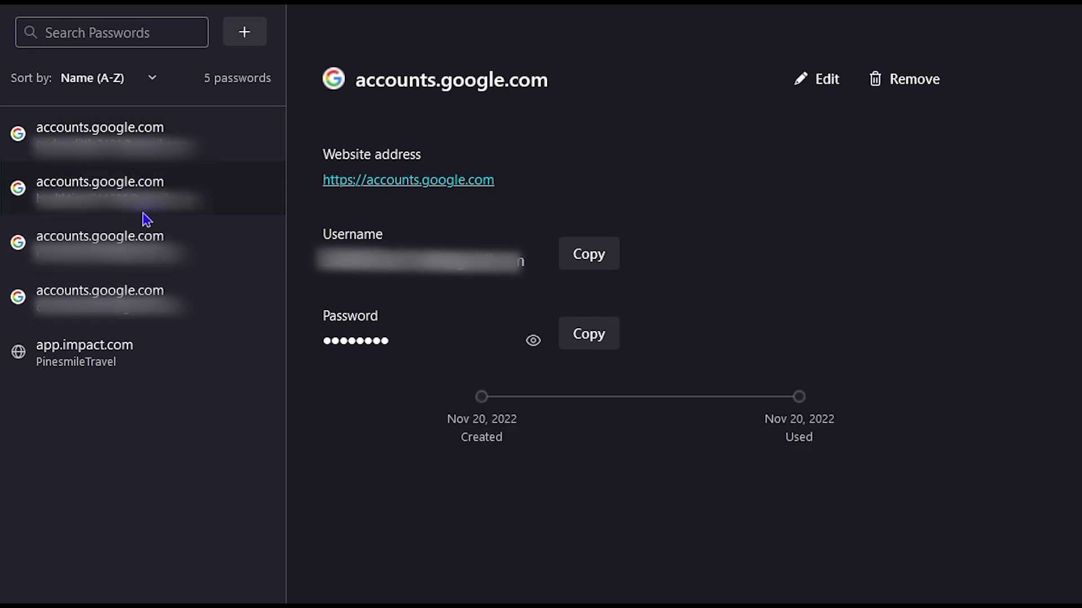
left_click(135, 246)
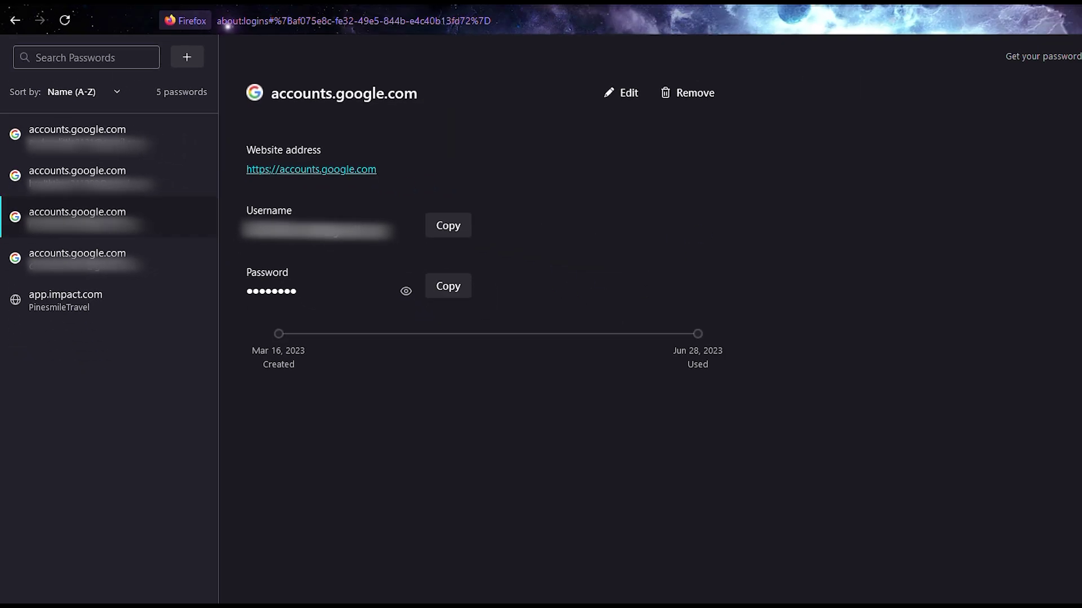
left_click(1069, 18)
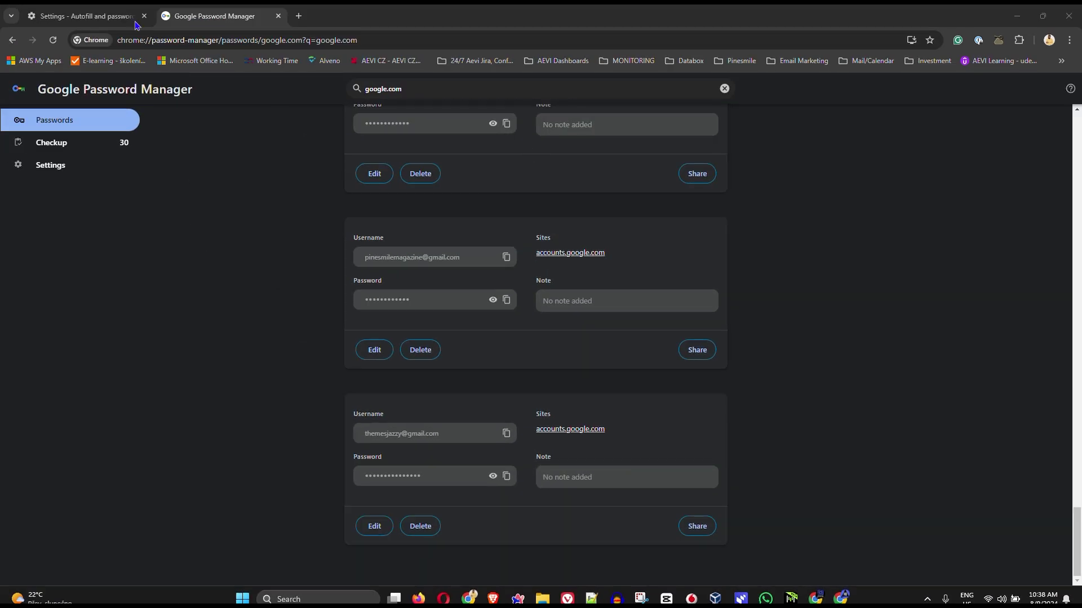
Launch Opera, open Settings and expand Advanced to reach Autofill and passwords.
left_click(352, 596)
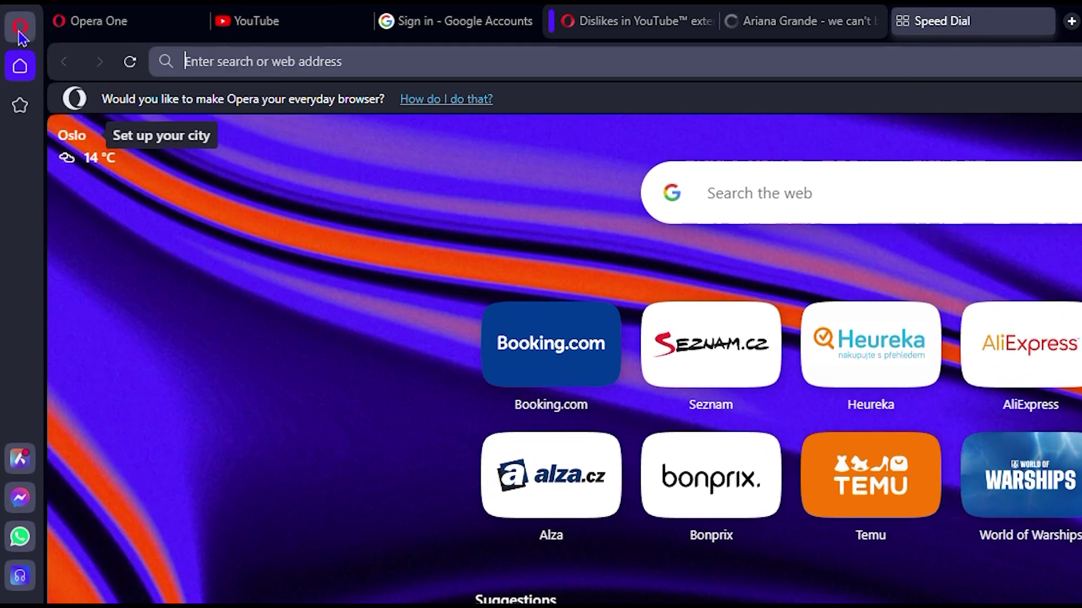
left_click(20, 34)
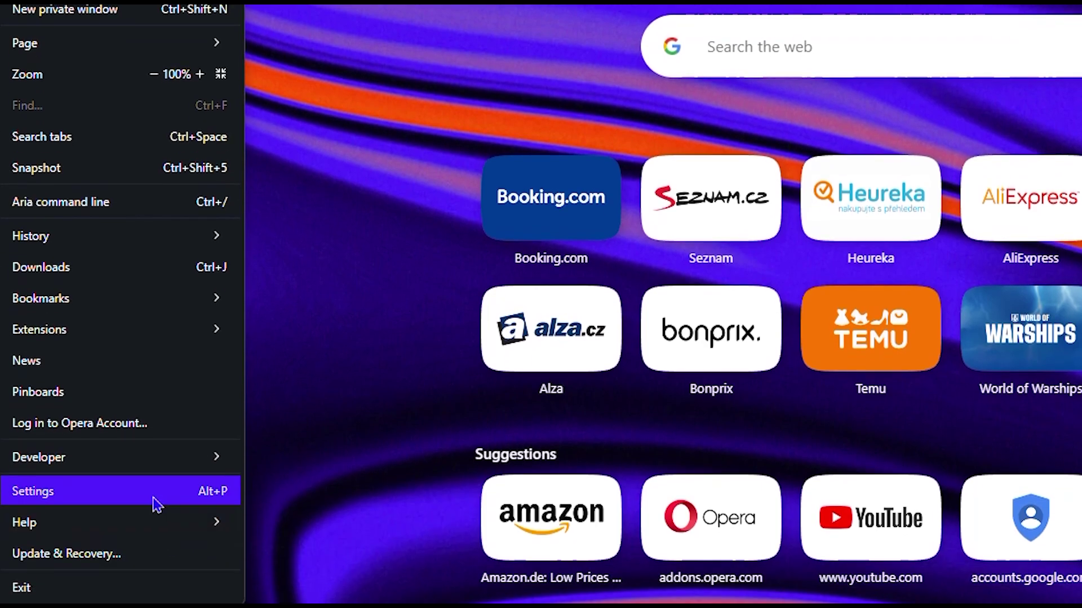
left_click(158, 514)
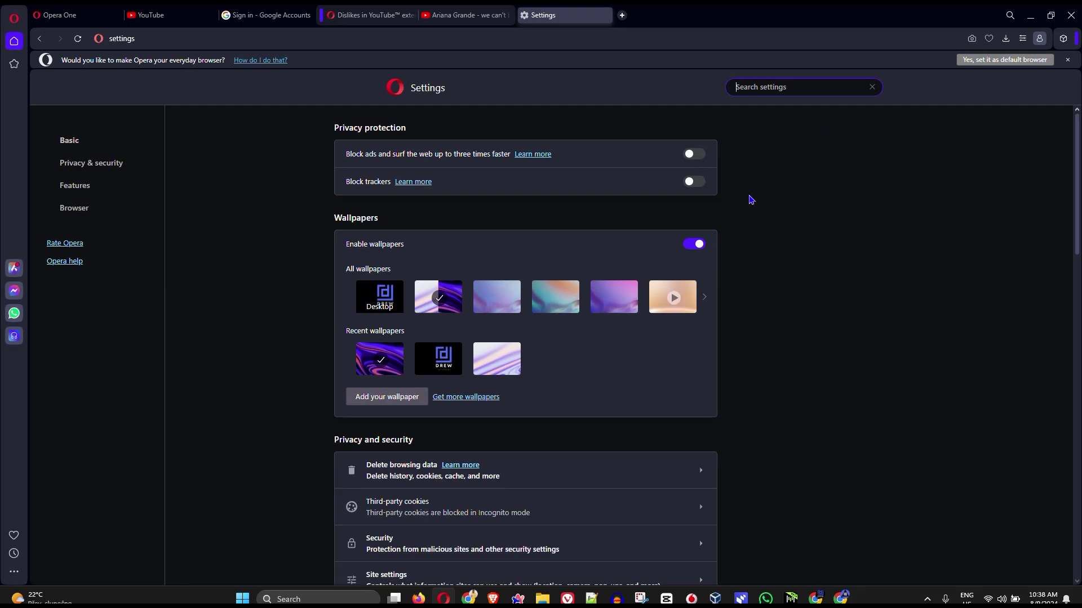
scroll(751, 200, "down", 8)
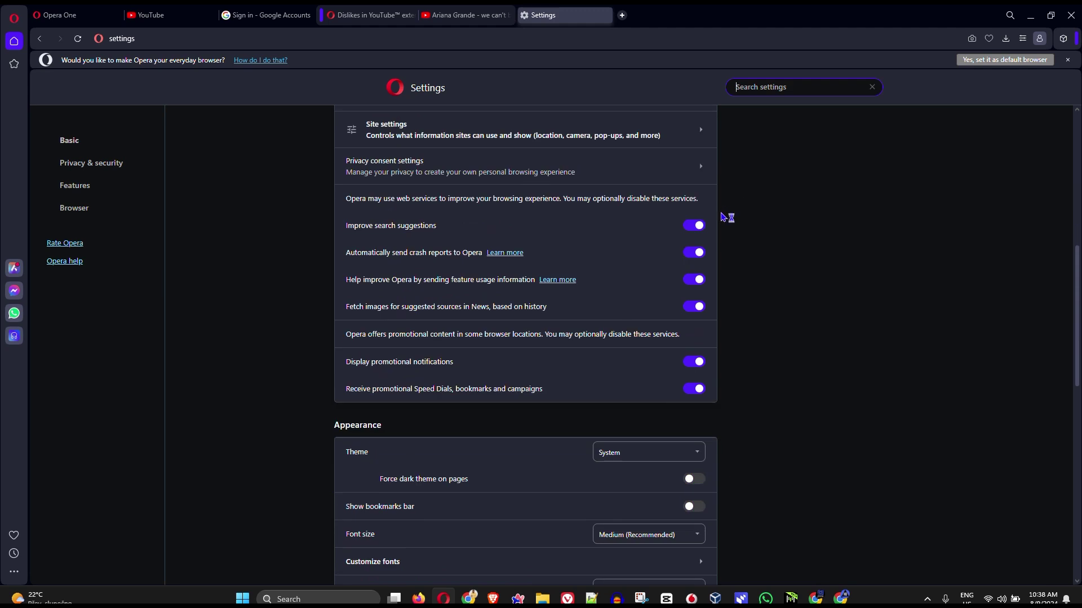
scroll(723, 217, "down", 8)
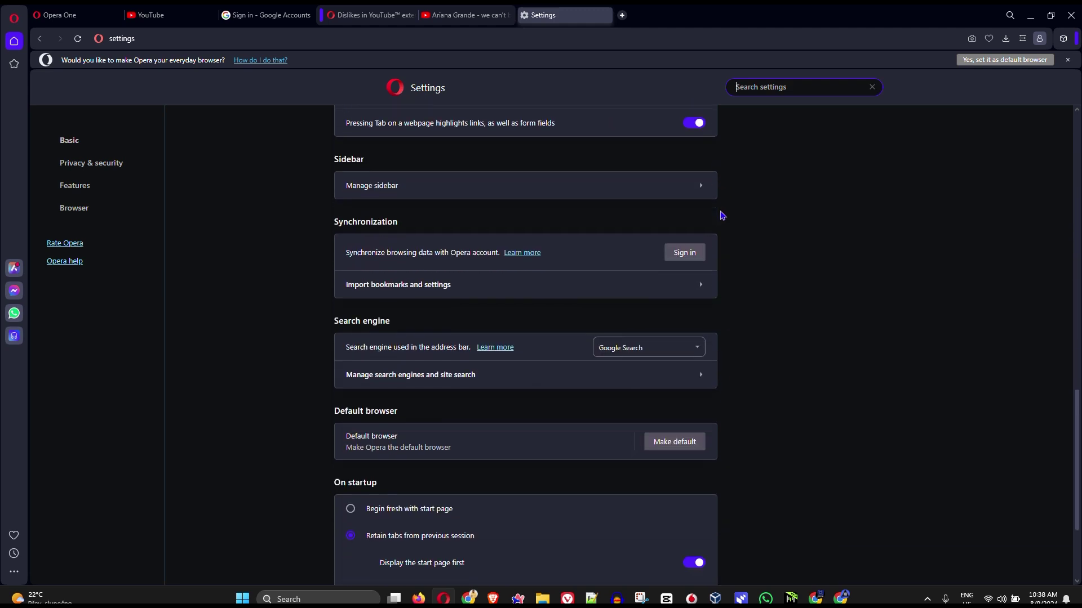
scroll(722, 216, "down", 3)
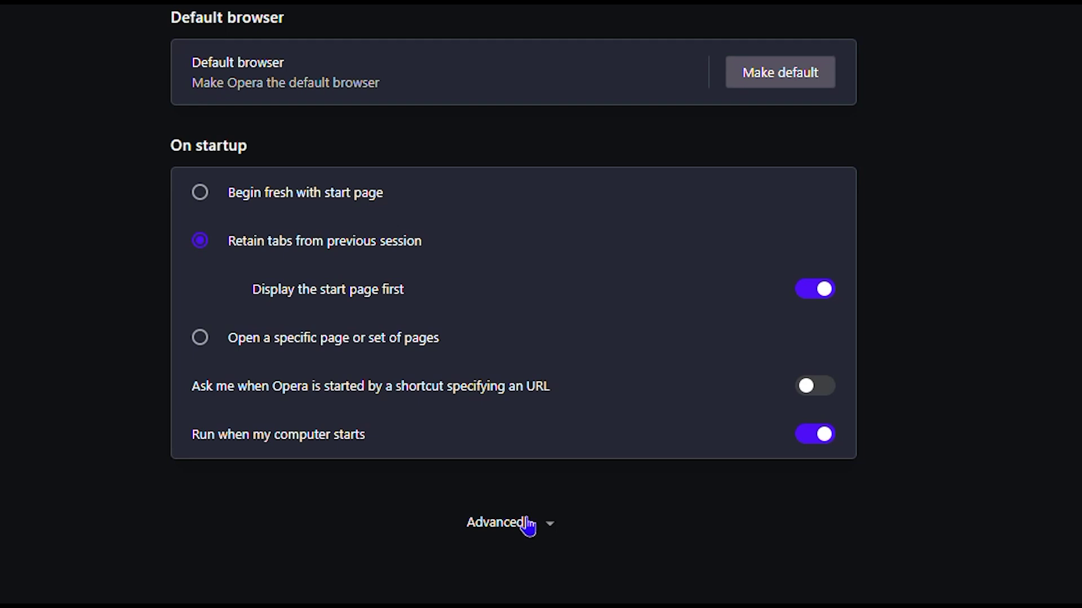
left_click(519, 525)
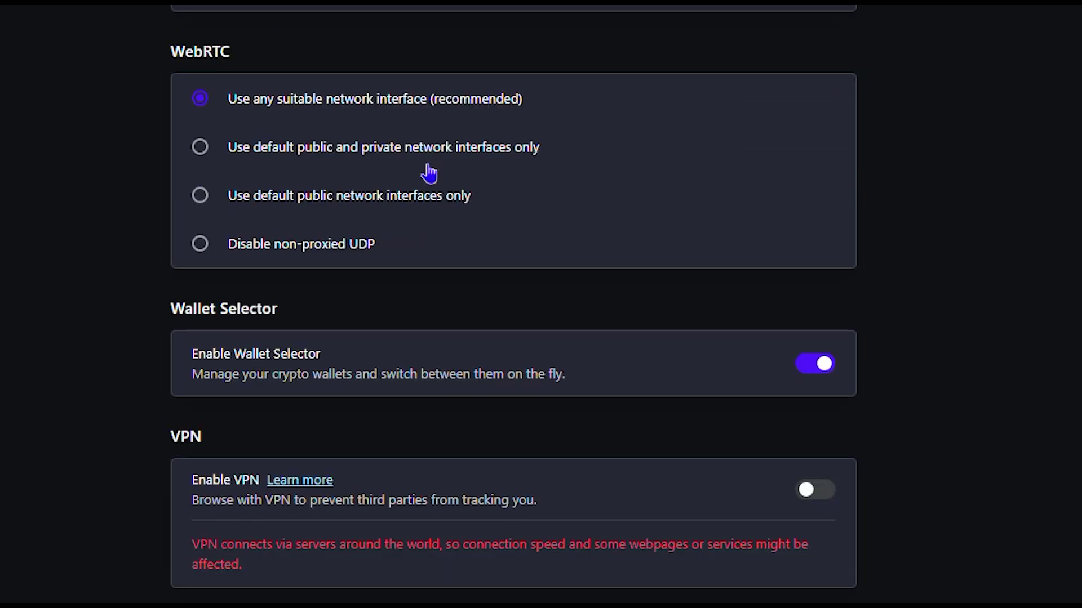
scroll(483, 275, "up", 5)
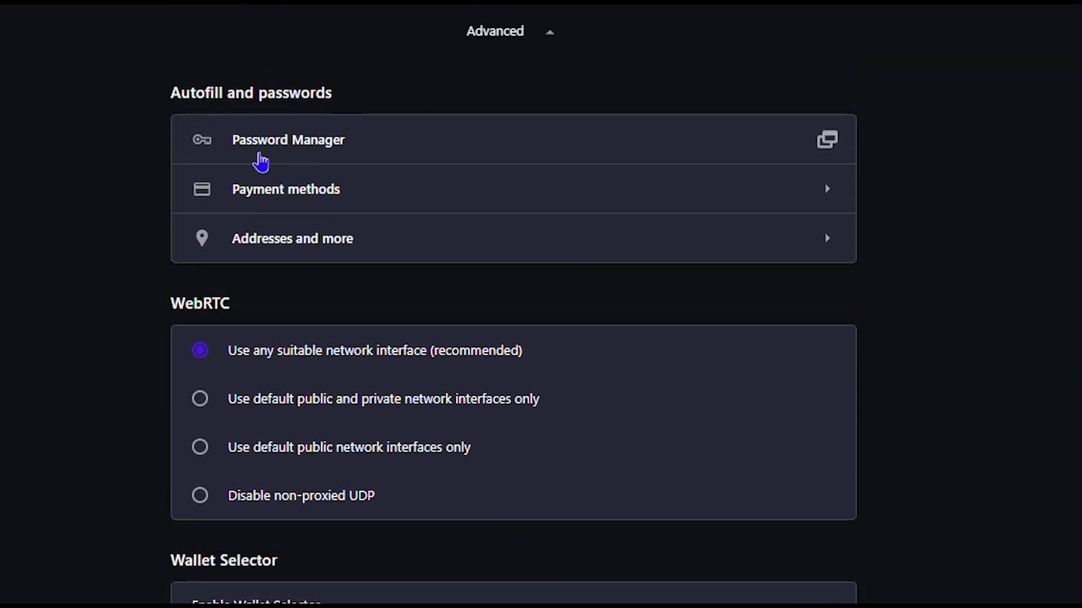
View Opera's saved google.com login after entering the Windows password, then close it and quit Opera.
left_click(356, 159)
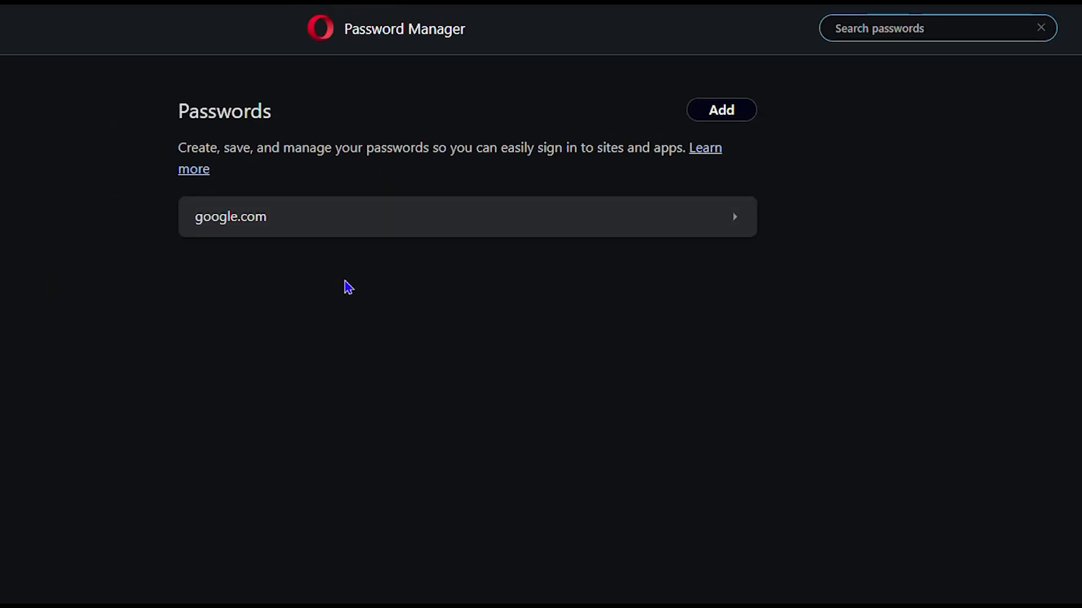
left_click(556, 227)
type("•")
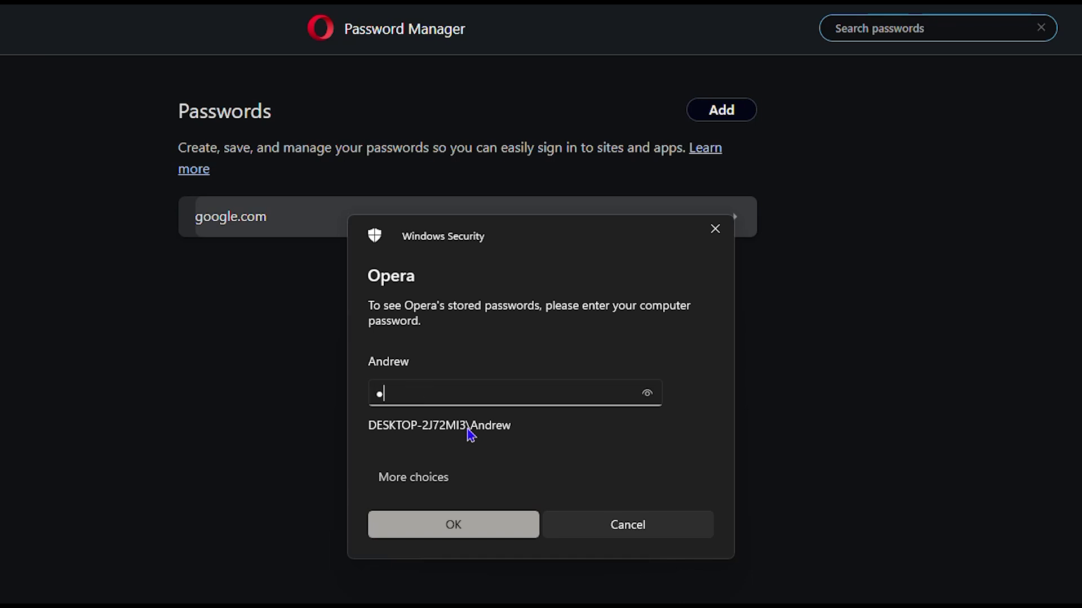
type("••••••••••••")
key("Return")
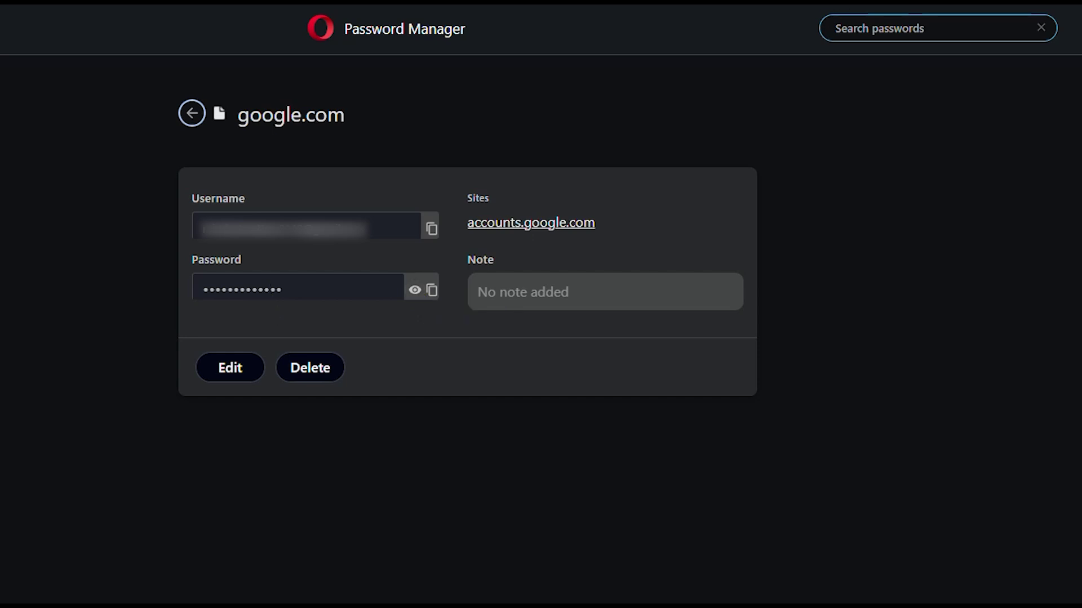
left_click(704, 16)
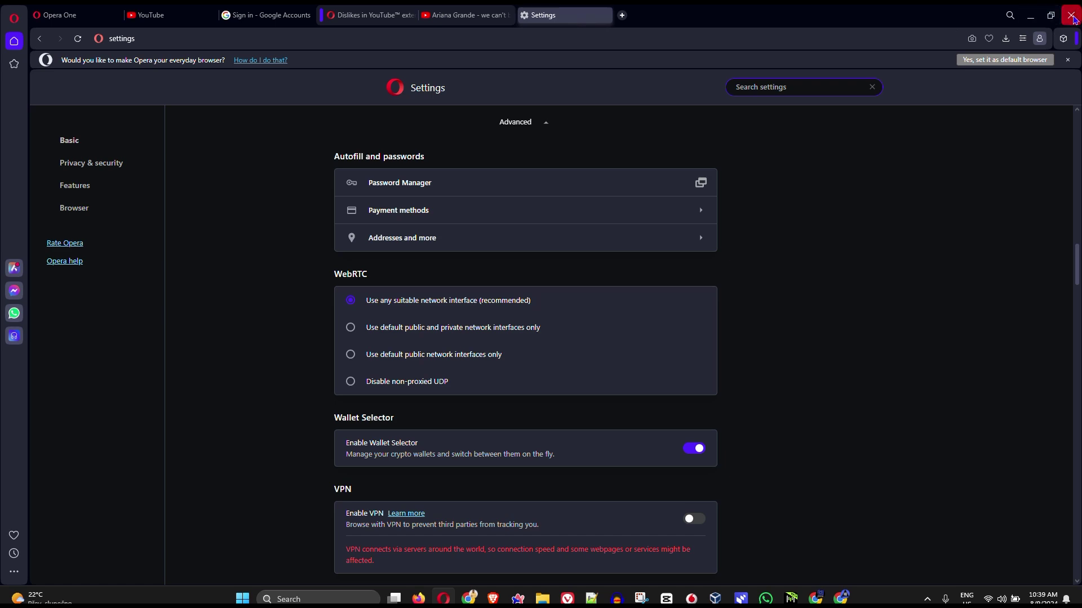
left_click(1071, 17)
Confirm quitting Opera, then open Arc Settings and the profile's settings page under Profiles.
left_click(589, 329)
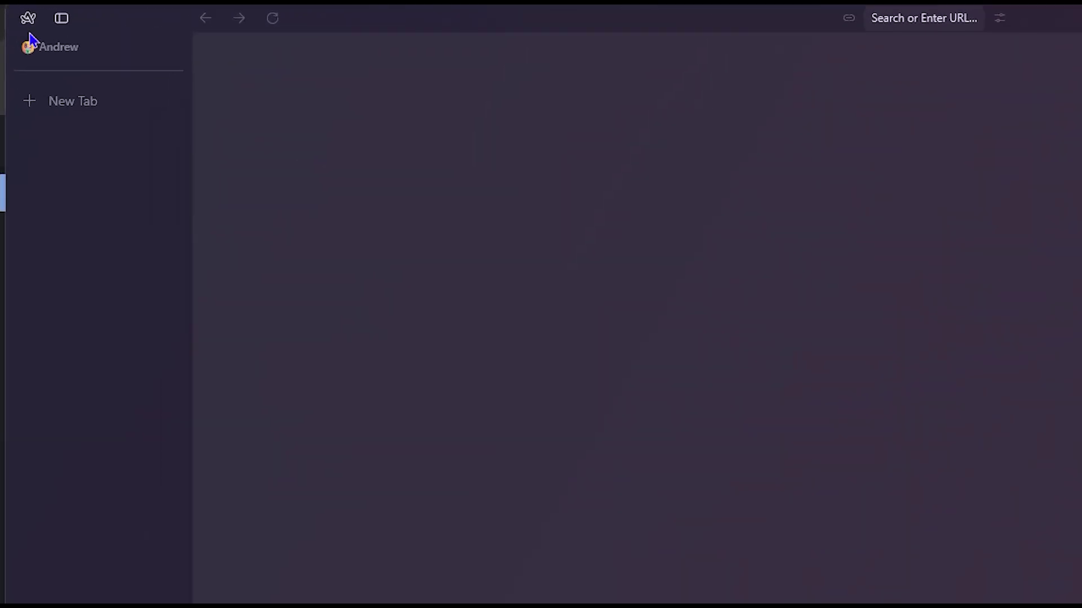
left_click(28, 20)
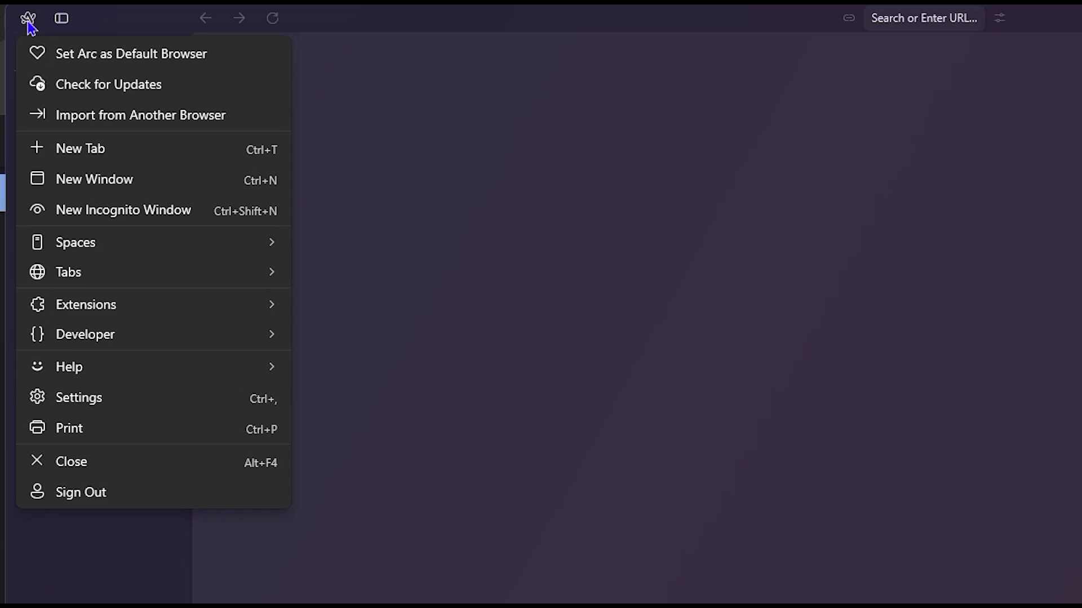
left_click(106, 406)
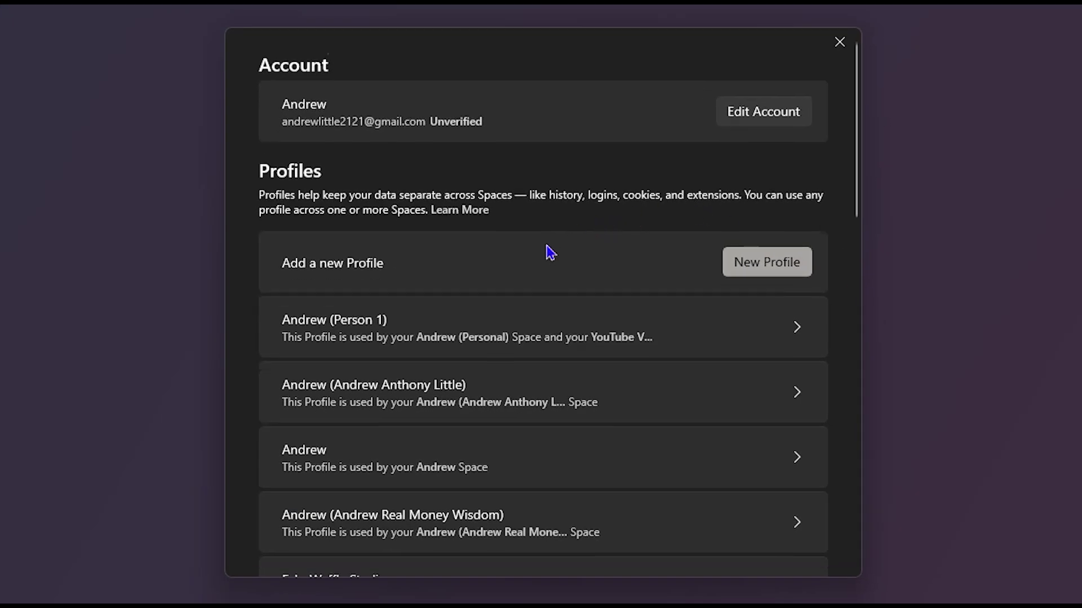
scroll(550, 253, "down", 3)
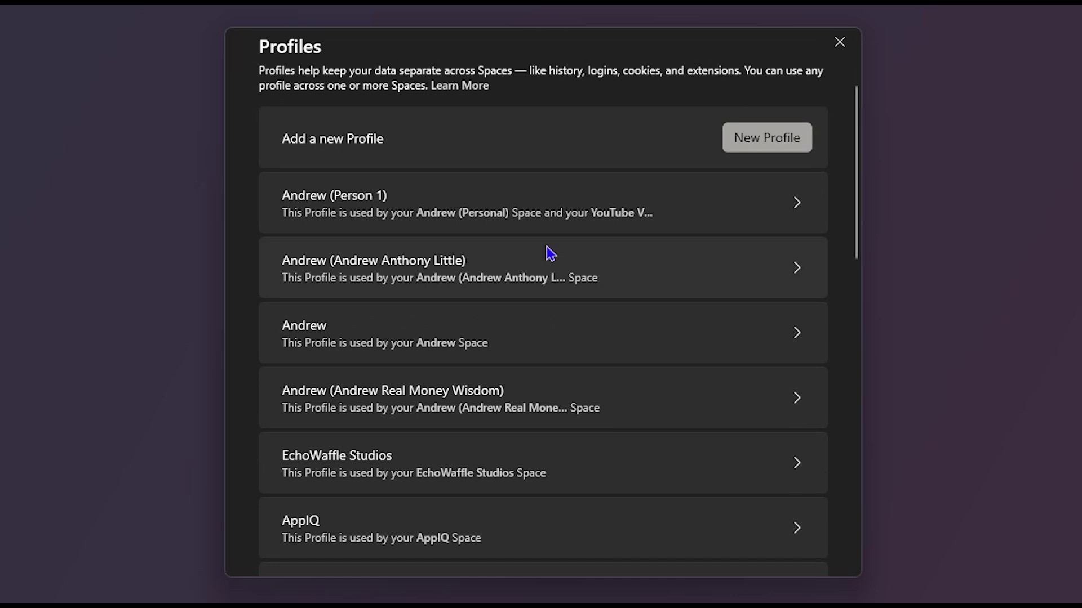
scroll(543, 251, "down", 5)
scroll(543, 251, "up", 10)
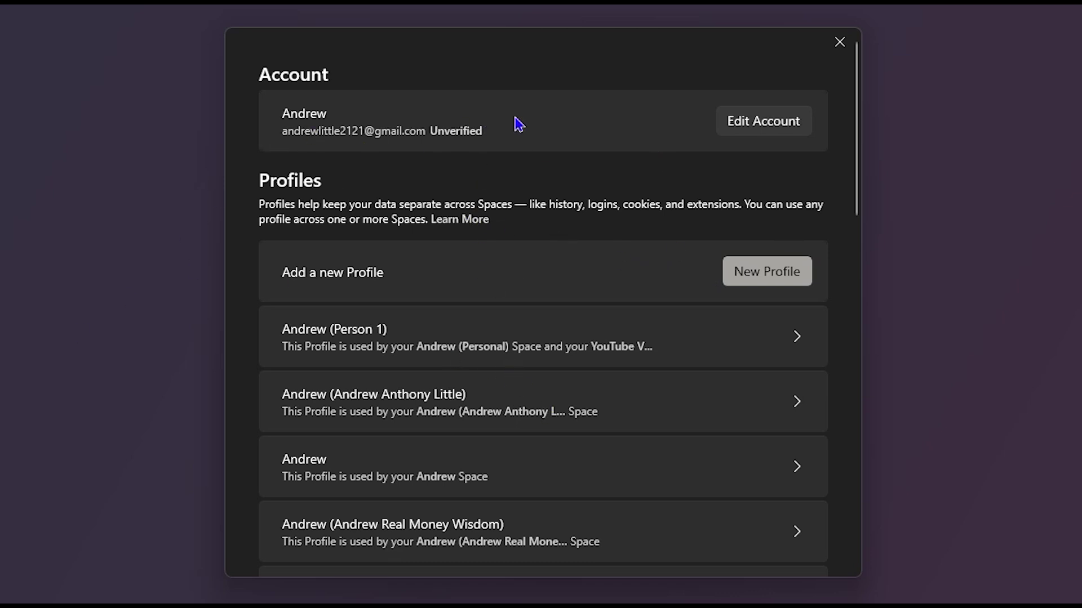
scroll(620, 296, "down", 2)
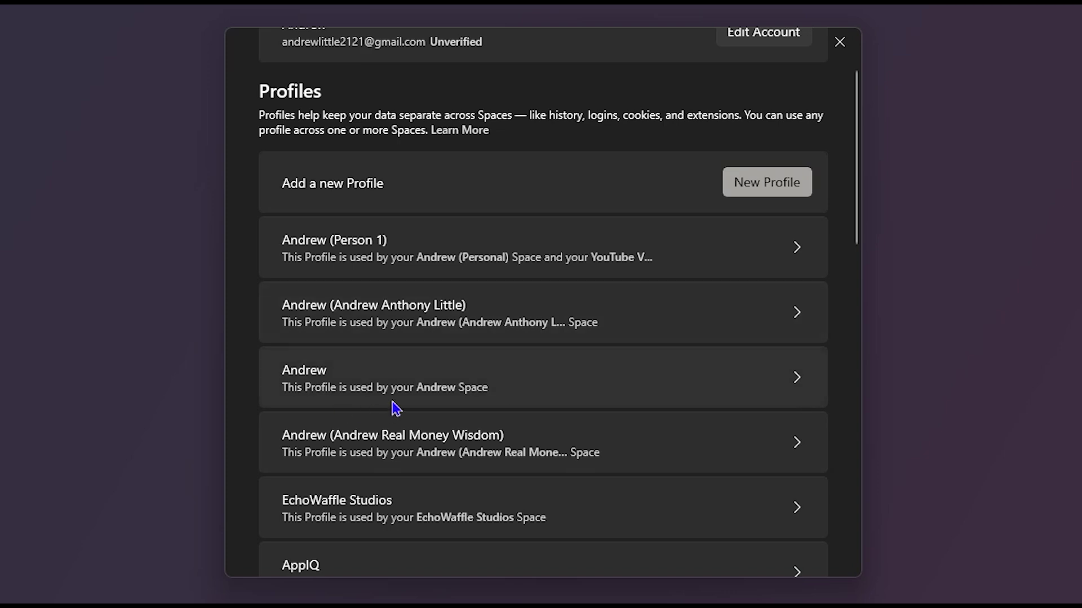
left_click(442, 386)
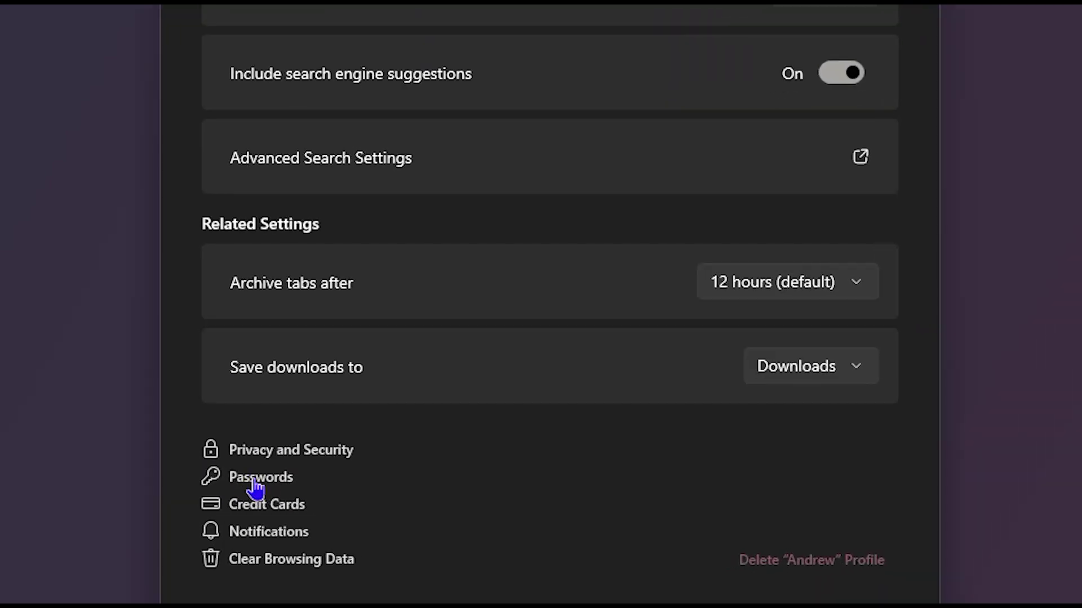
Open the Arc profile's saved passwords, then launch Brave from the taskbar.
left_click(256, 479)
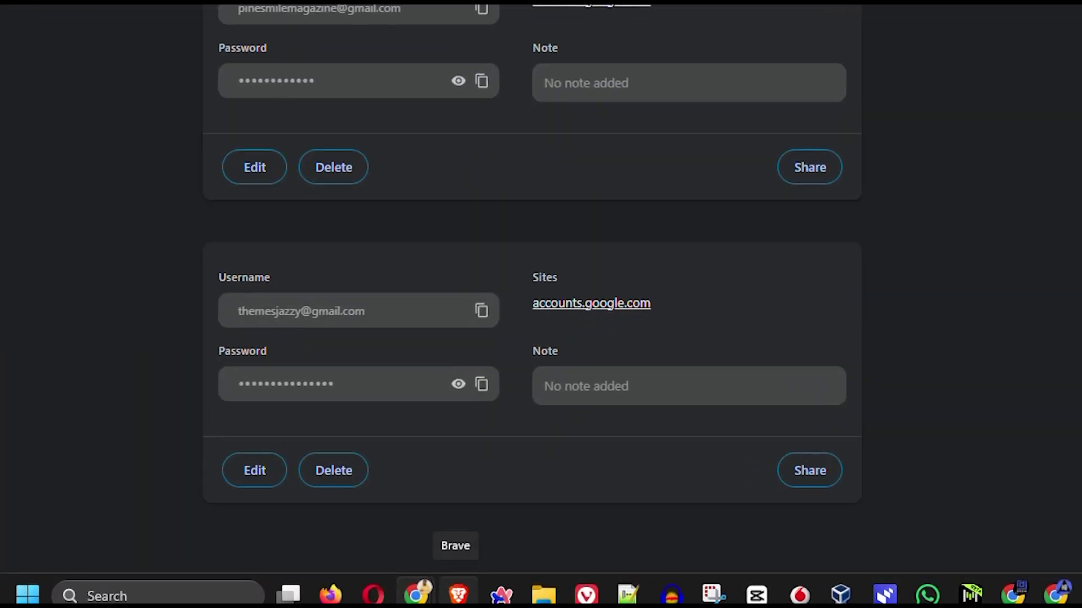
left_click(458, 594)
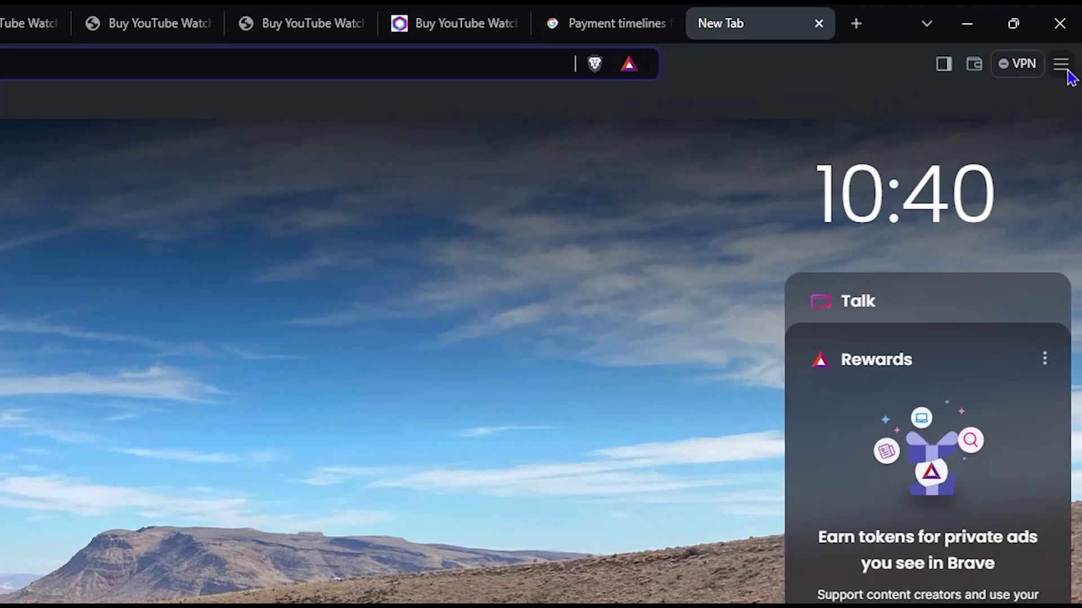
Open Brave's Password Manager via Settings > Autofill and passwords to show the amazon.de login.
left_click(1070, 38)
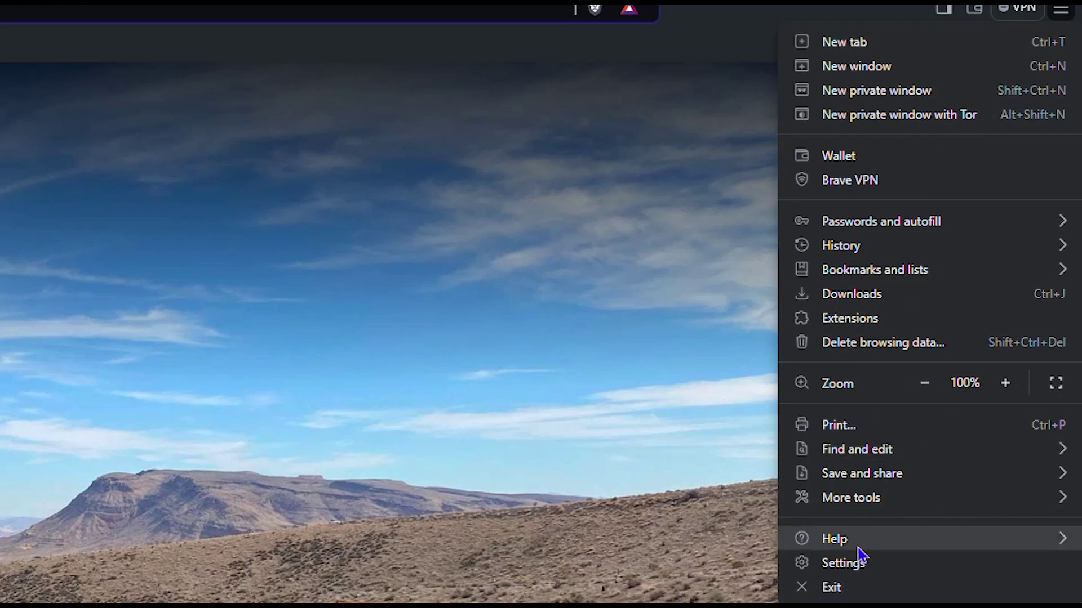
left_click(859, 560)
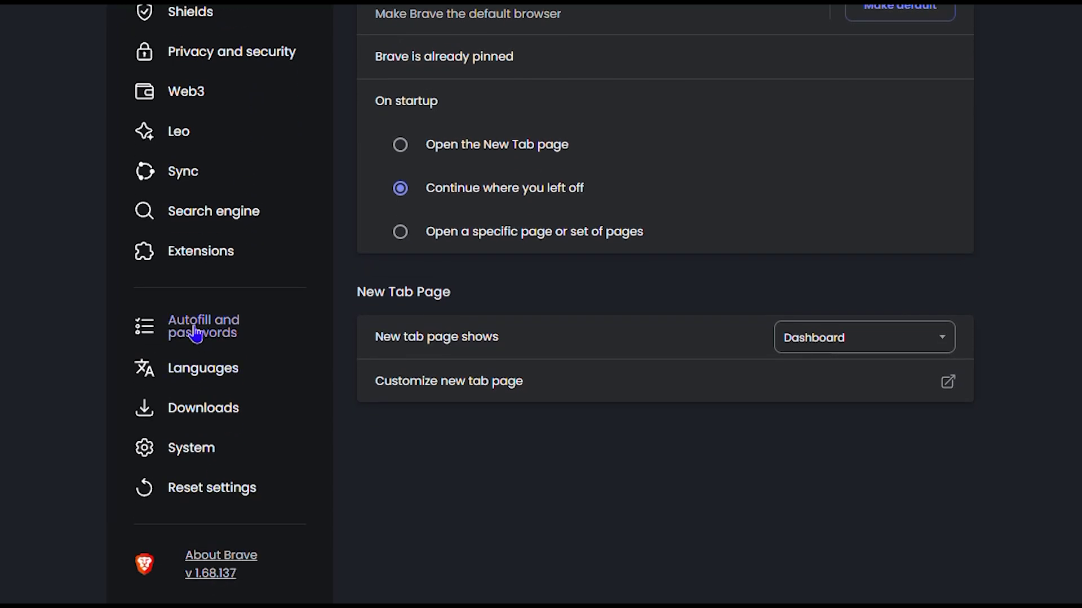
left_click(204, 327)
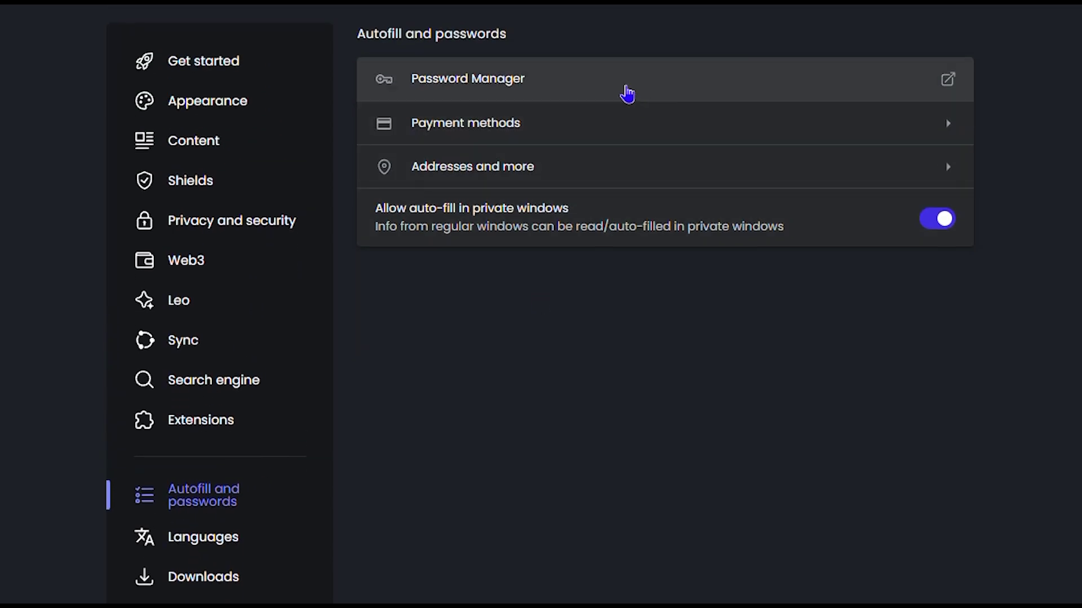
left_click(620, 14)
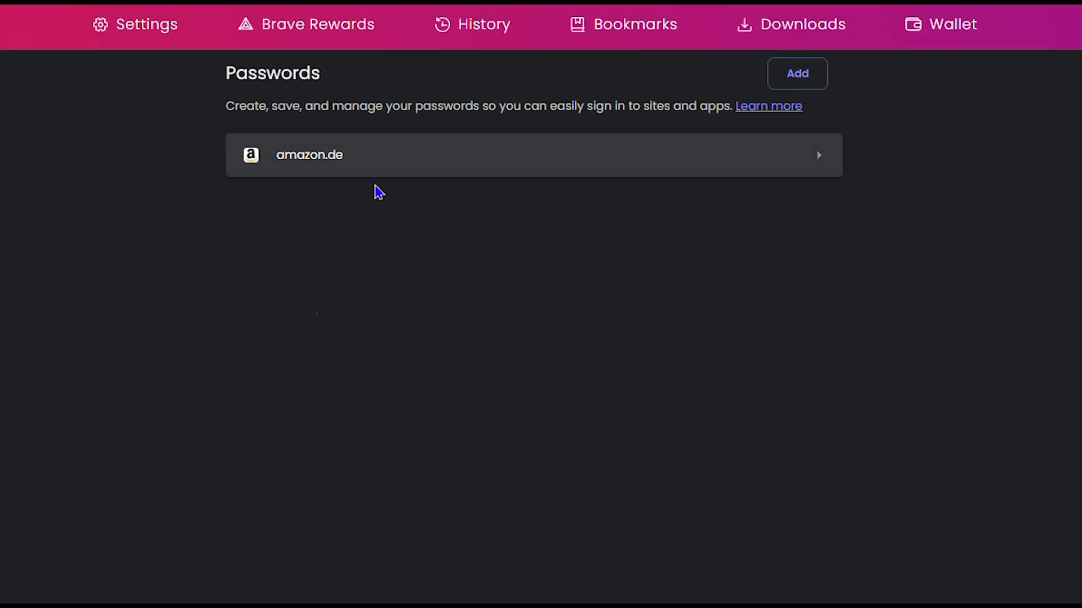
Unlock the amazon.de login with the Windows password, then close the Password Manager tab.
left_click(440, 159)
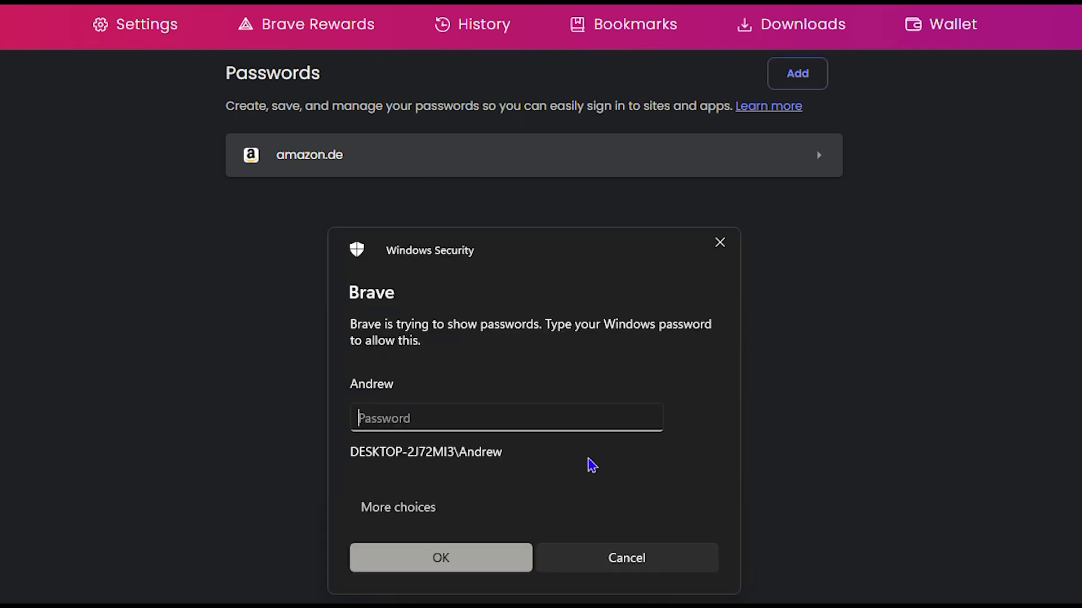
type("•••")
key("Return")
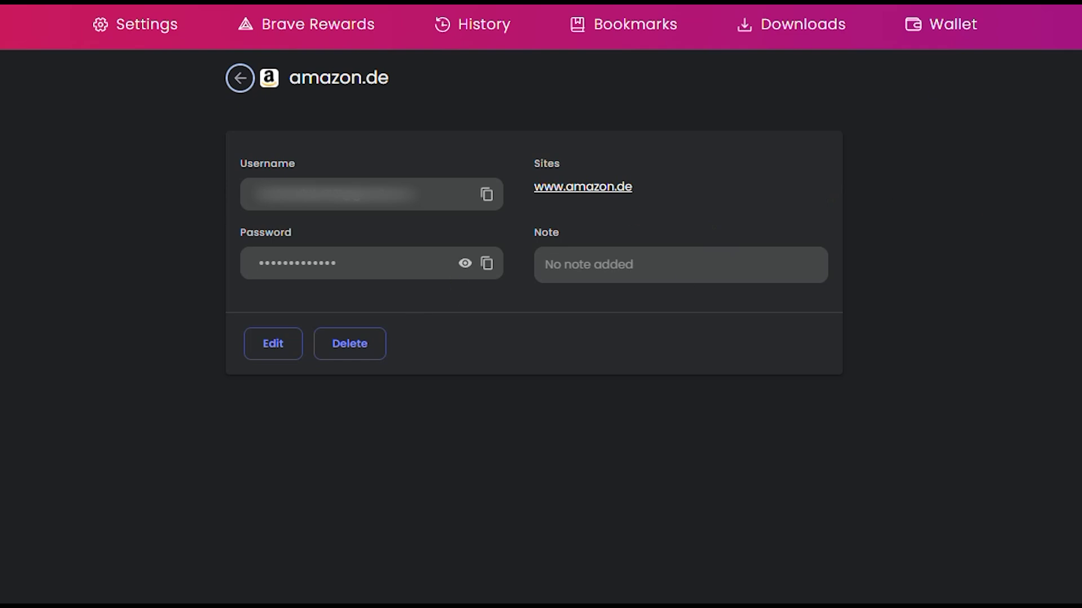
key("ctrl+w")
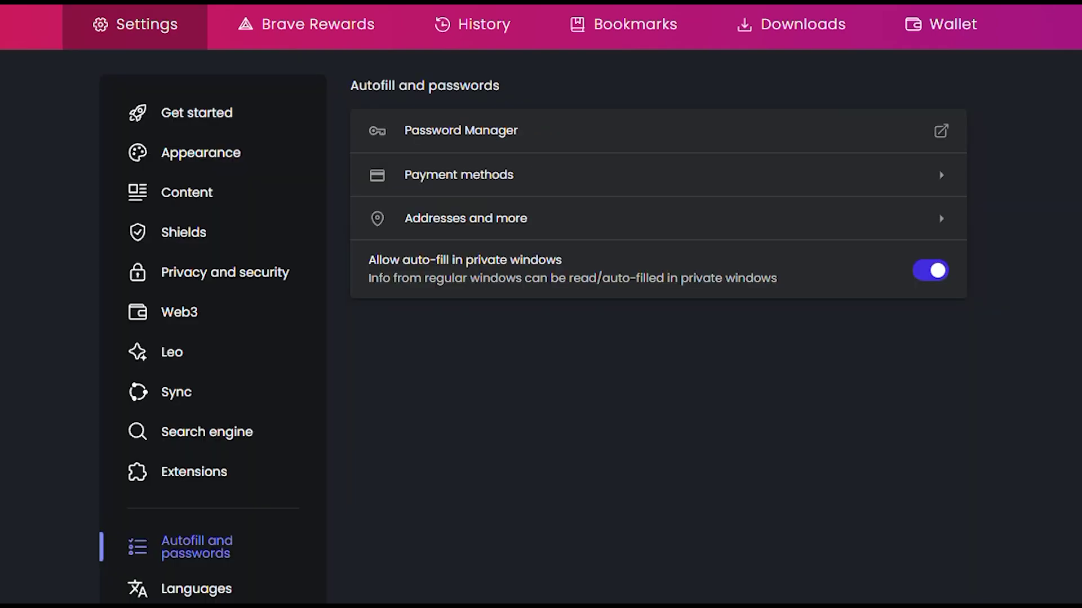